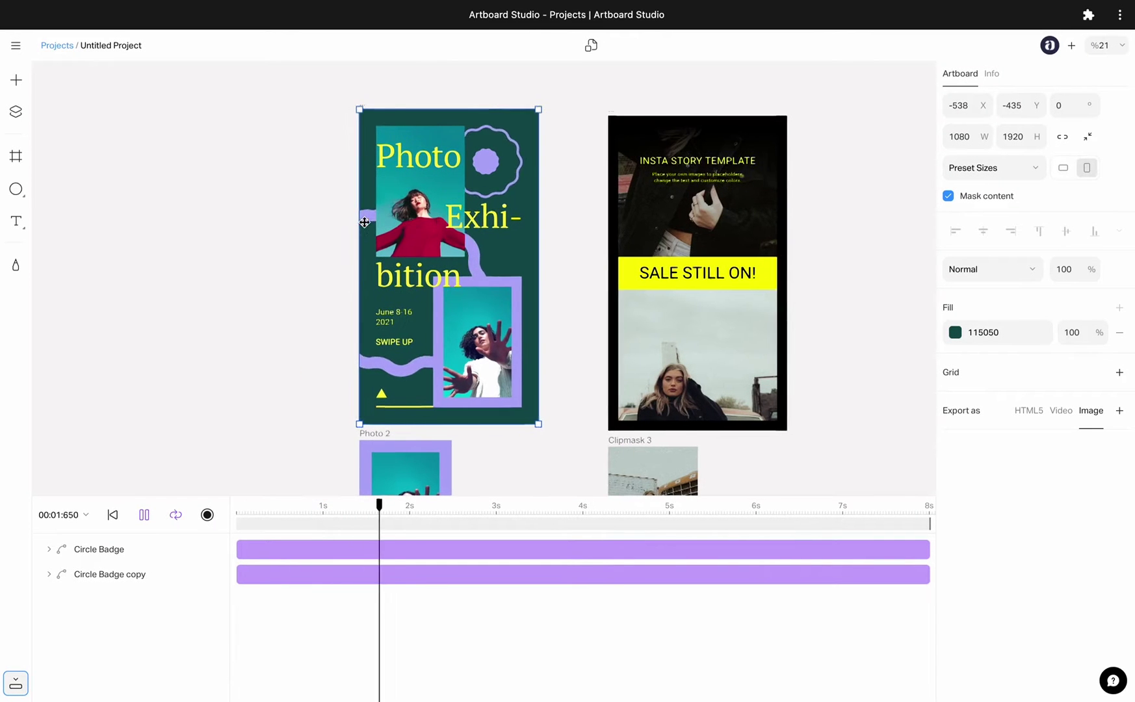
Step: Browse the story templates and select the INSTA STORY TEMPLATE artboard
scroll(449, 232, up, 5)
scroll(449, 232, right, 3)
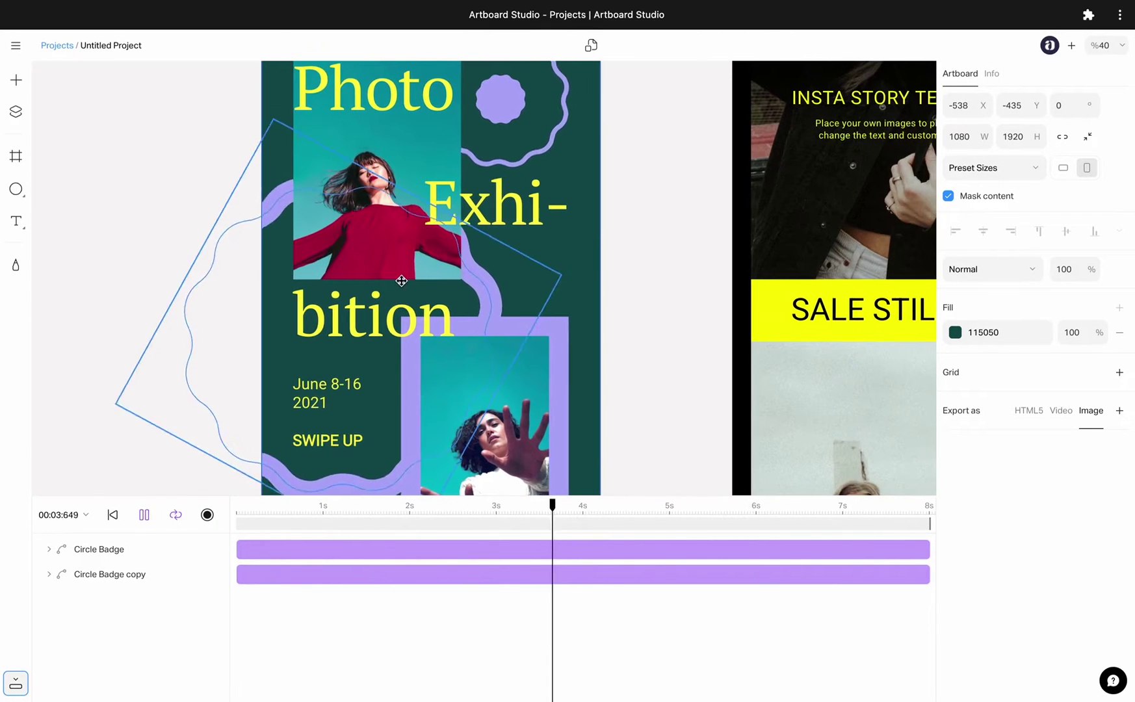
scroll(570, 156, down, 3)
scroll(571, 169, up, 2)
scroll(571, 169, right, 3)
click(577, 125)
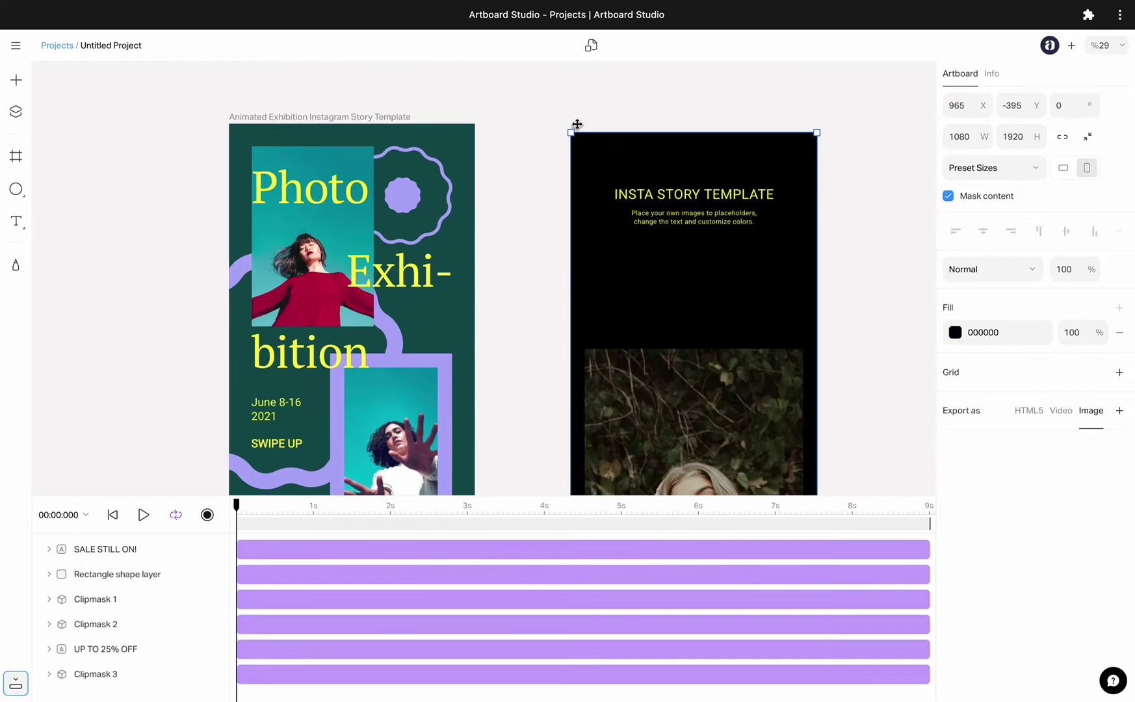
Step: Play the story template's animation and scroll down through the canvas
click(143, 515)
scroll(556, 374, right, 3)
scroll(556, 374, down, 3)
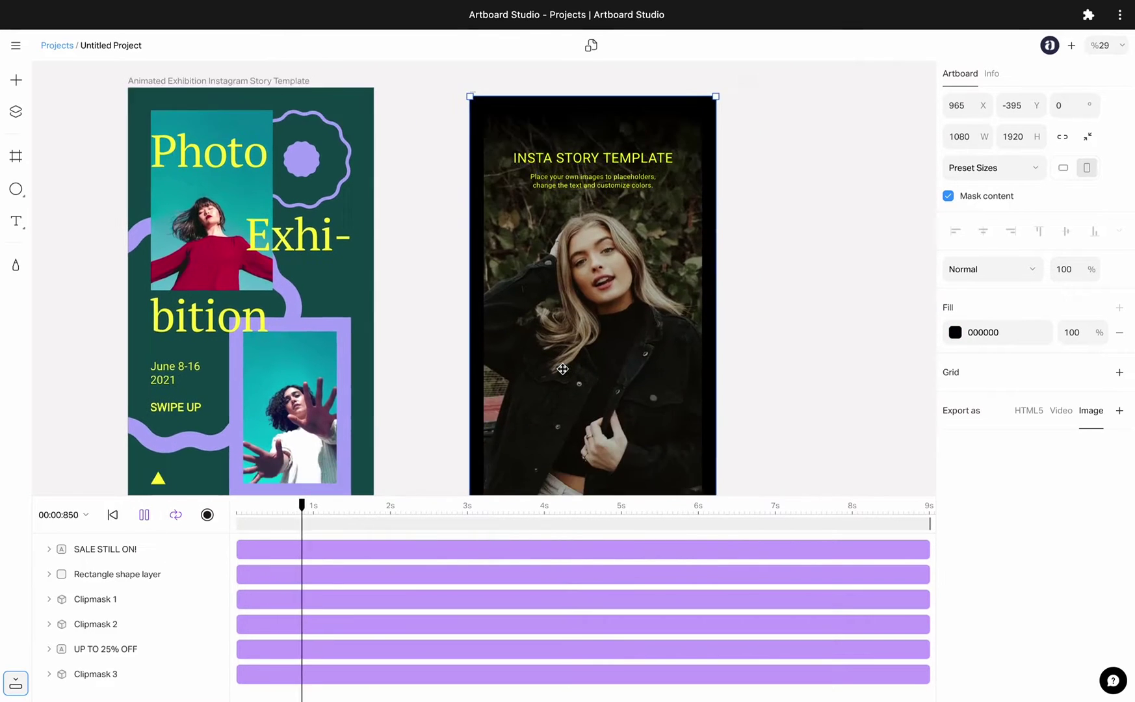
scroll(562, 366, down, 3)
scroll(550, 336, down, 3)
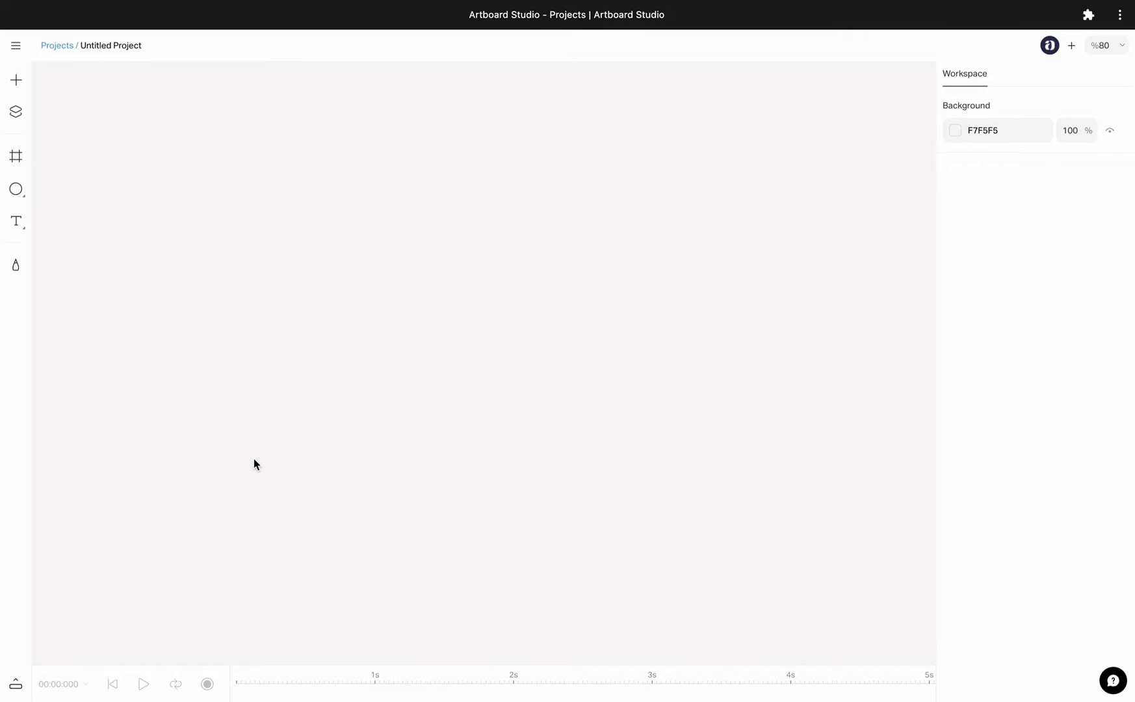
click(16, 684)
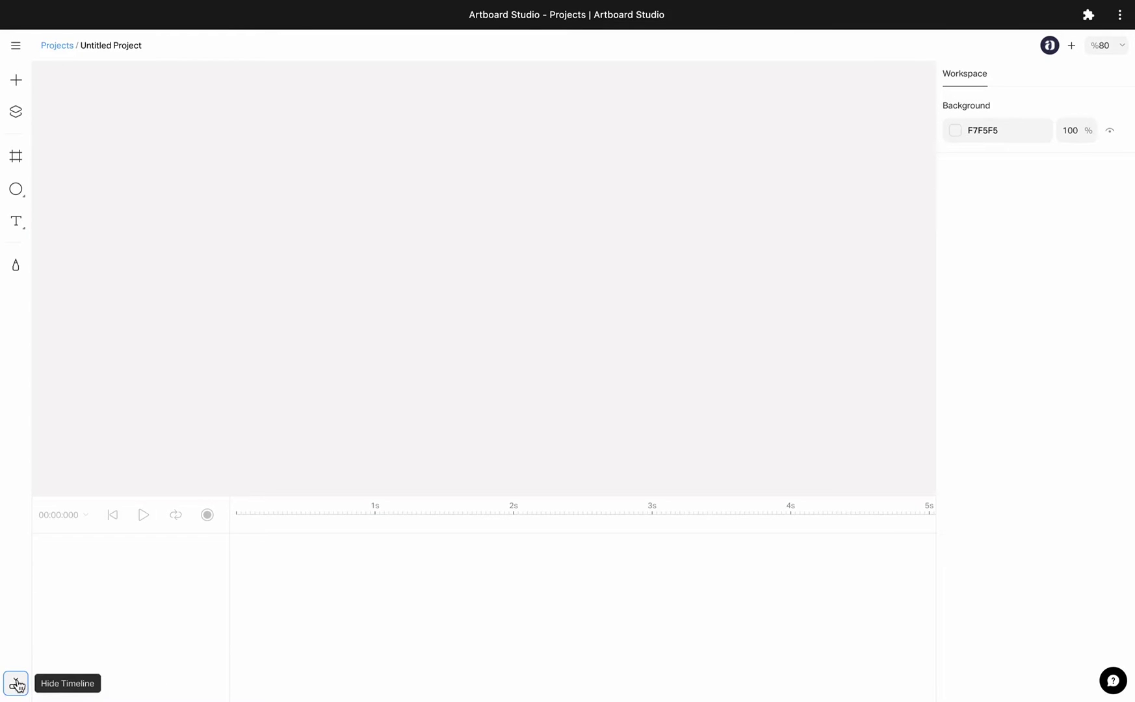
click(16, 685)
click(16, 684)
click(17, 684)
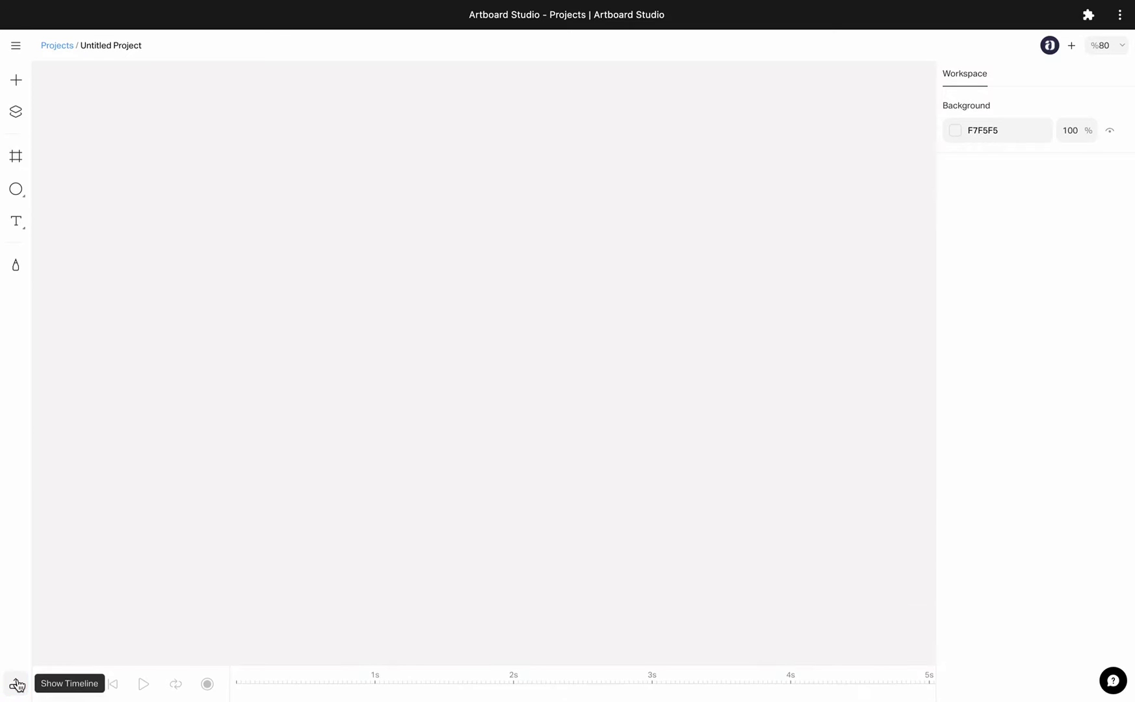
click(16, 684)
click(16, 684)
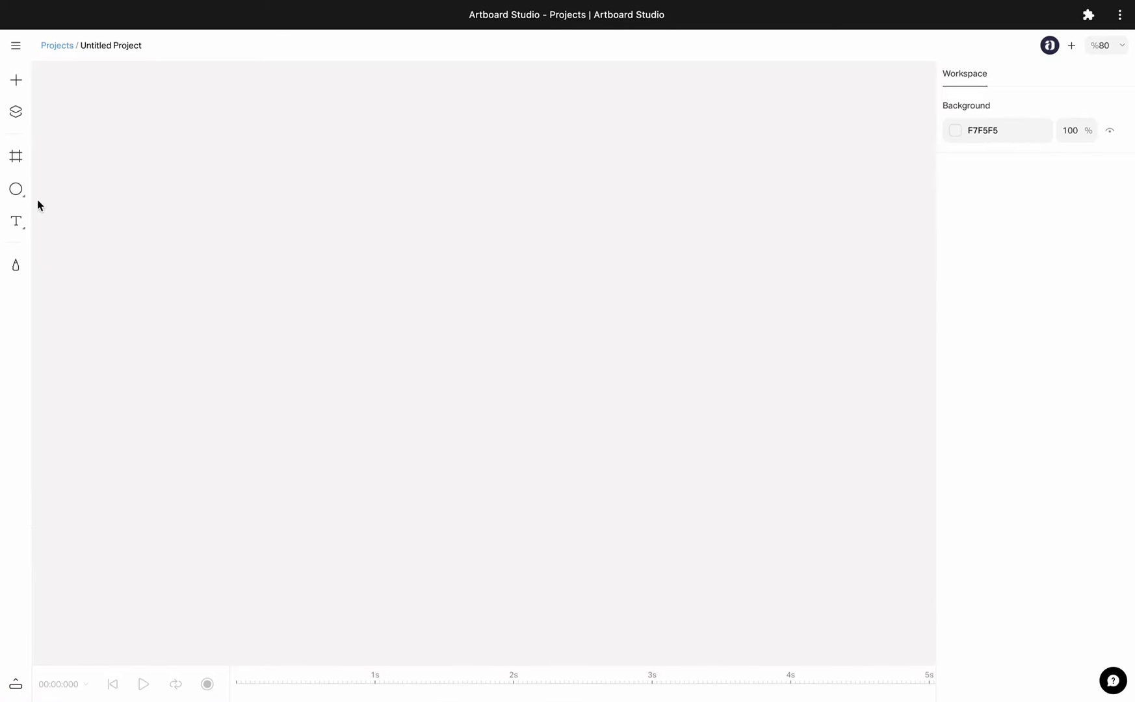
Step: Draw a 691 × 500 artboard, Artboard 1, with the Artboard tool
click(16, 156)
drag(189, 177, 625, 489)
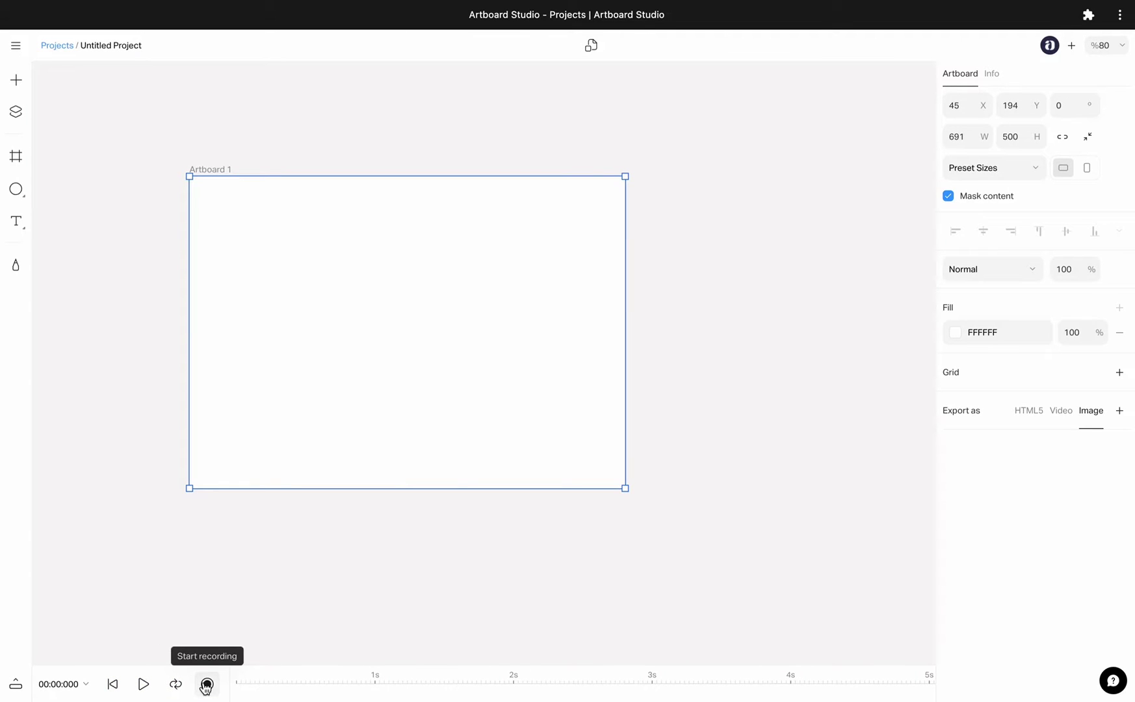
Step: Draw a 257 × 257 ellipse on Artboard 1 and switch on keyframe recording
click(16, 189)
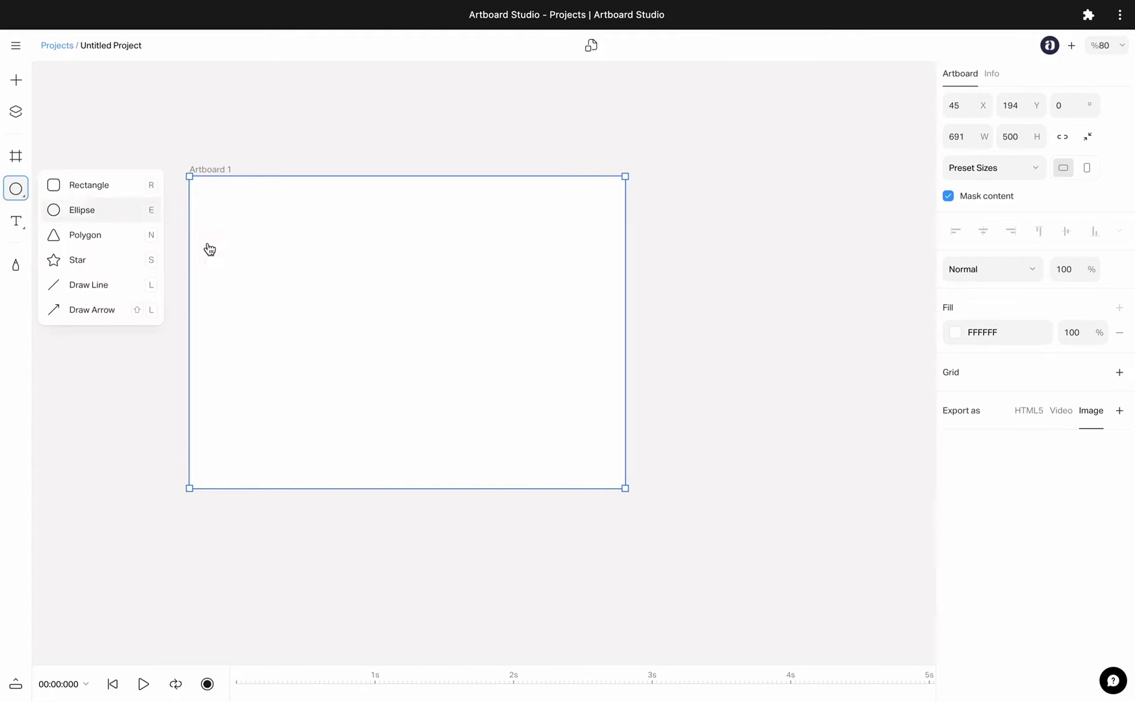
click(152, 221)
drag(276, 227, 447, 388)
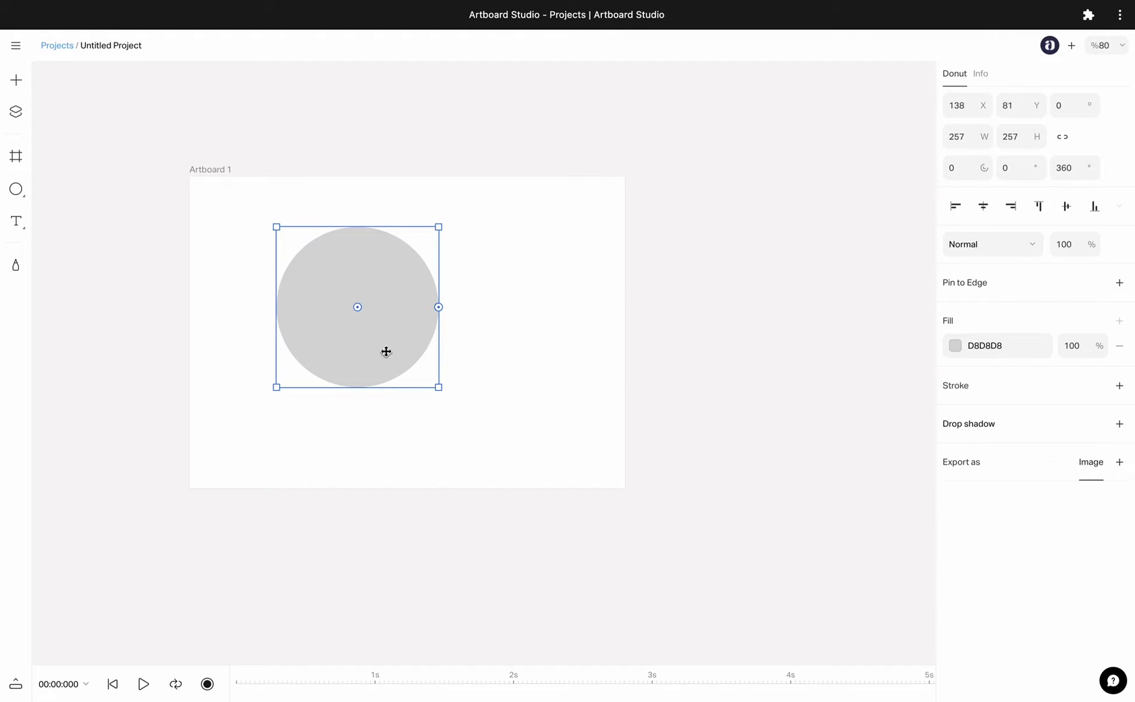
click(208, 684)
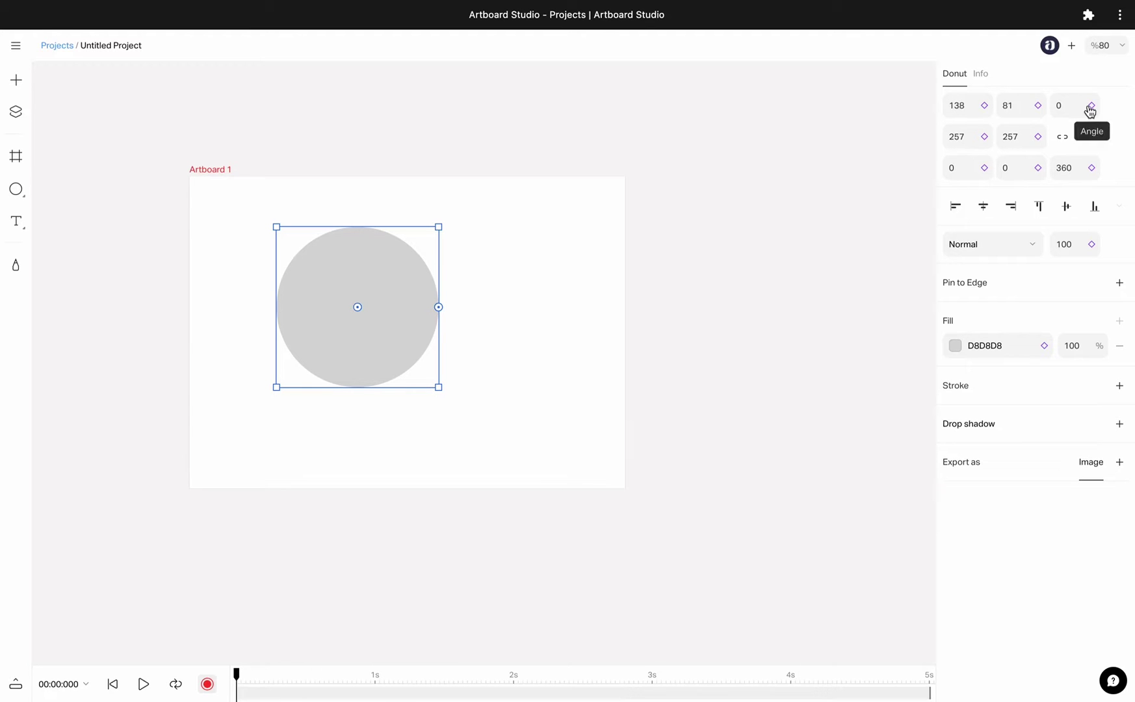
Step: Keyframe the circle's Left position of 138 at 0 s and expand Donut 1 in the timeline
click(986, 107)
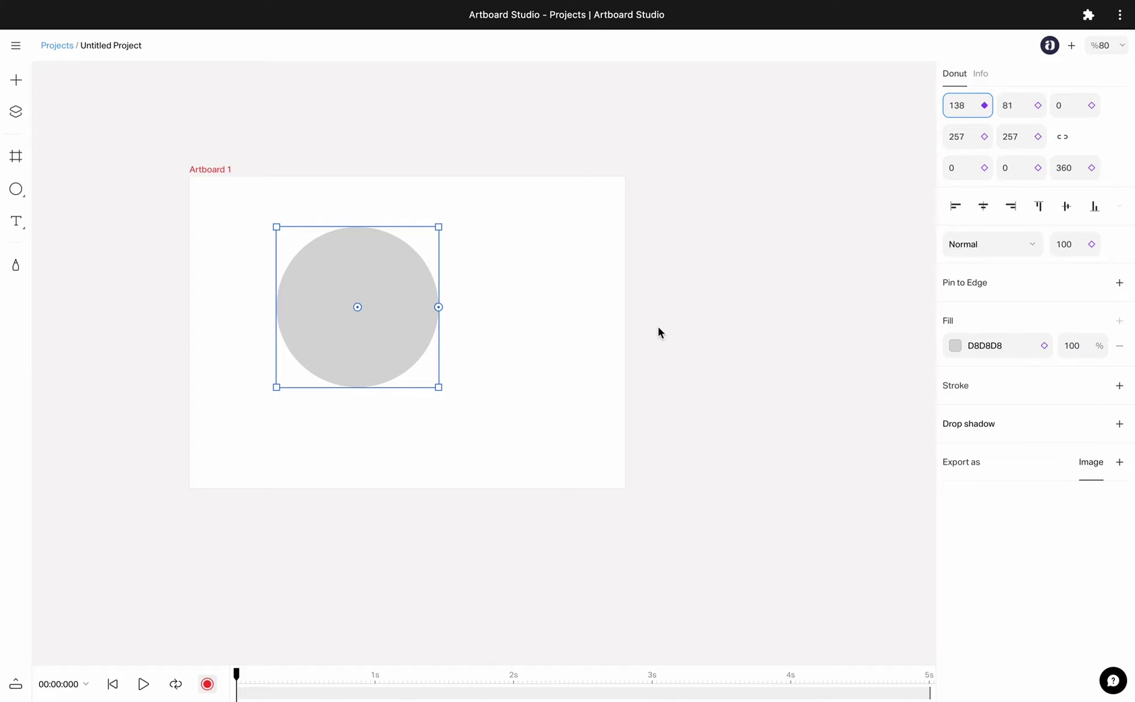
click(16, 684)
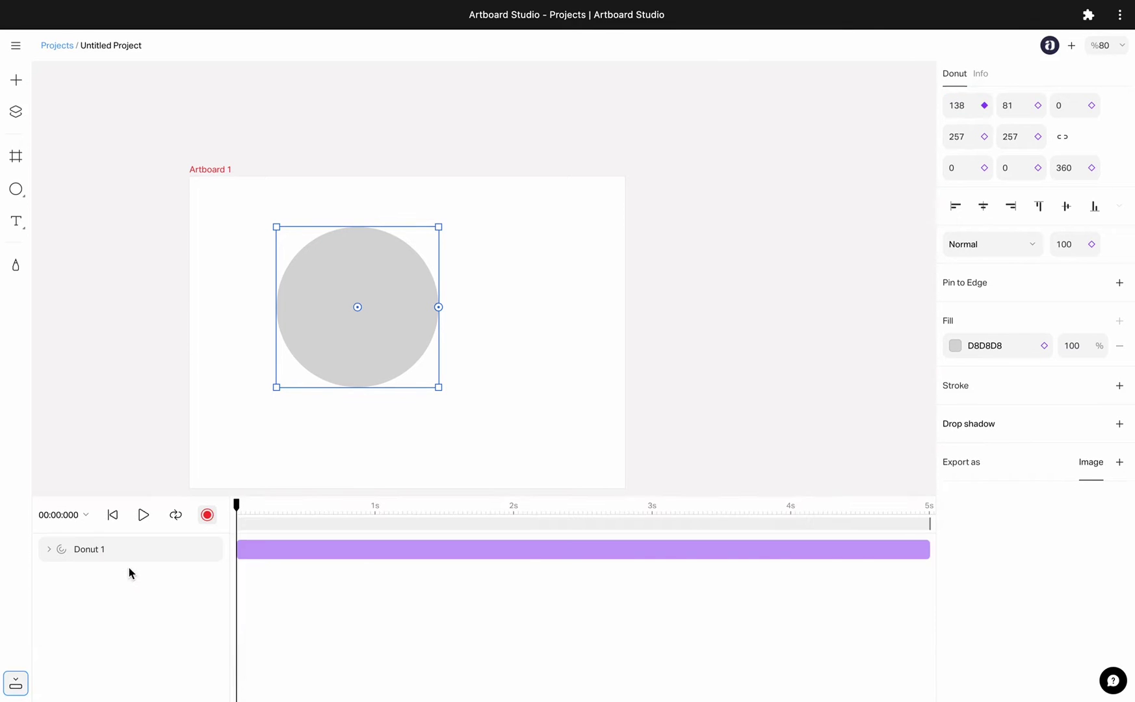
click(51, 552)
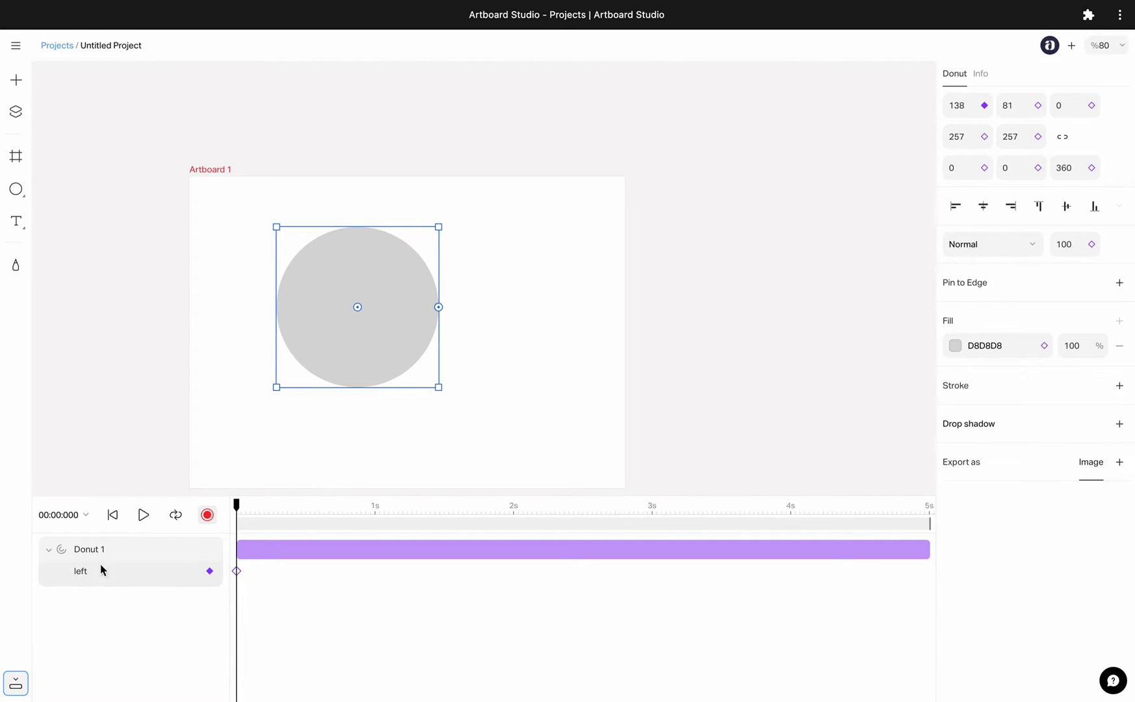
click(50, 552)
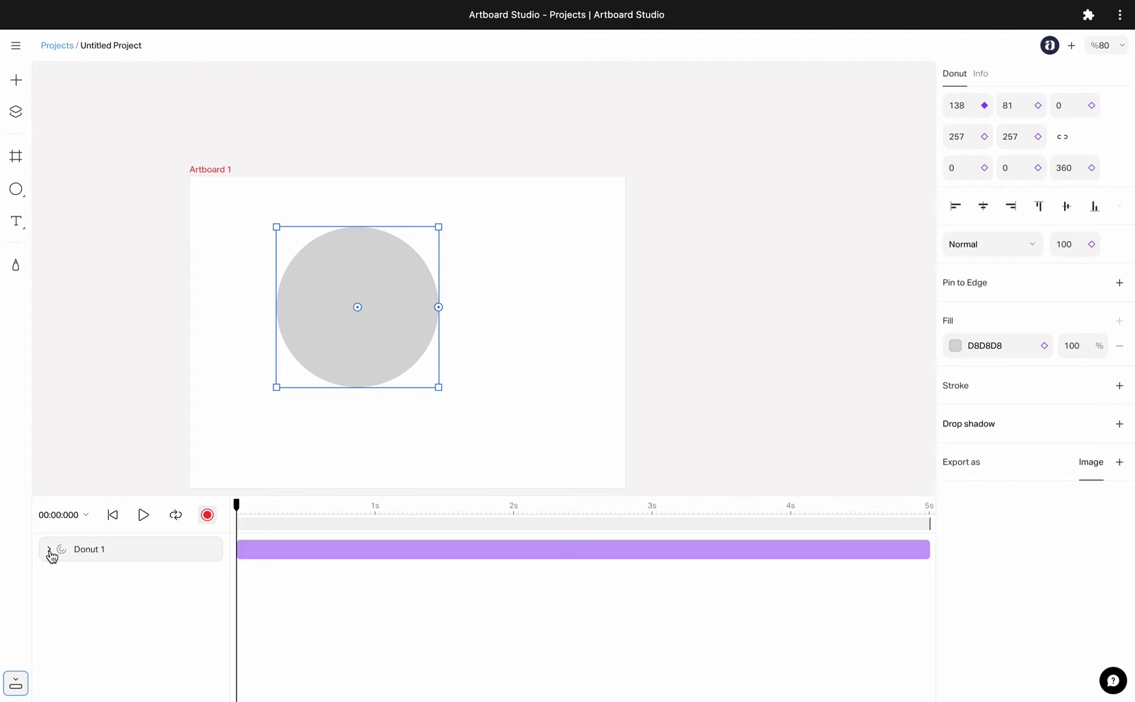
click(50, 552)
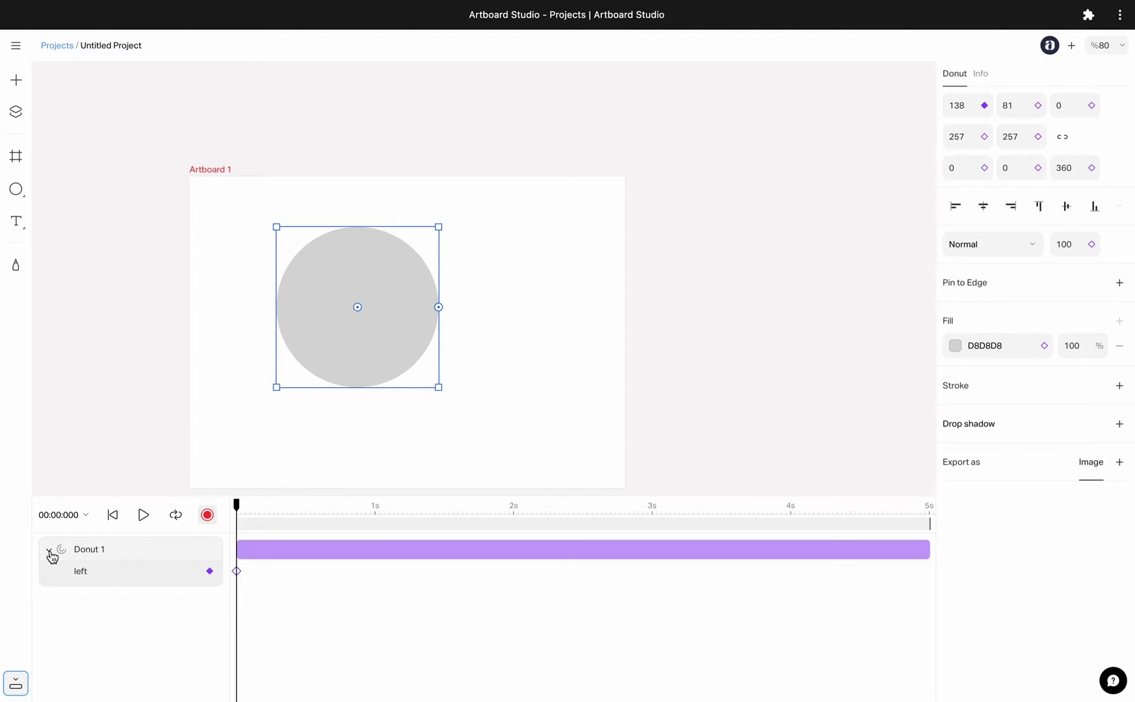
Step: At 1 s, slide the circle right to X 424, then retime that keyframe to about 0.57 s
drag(236, 505, 375, 501)
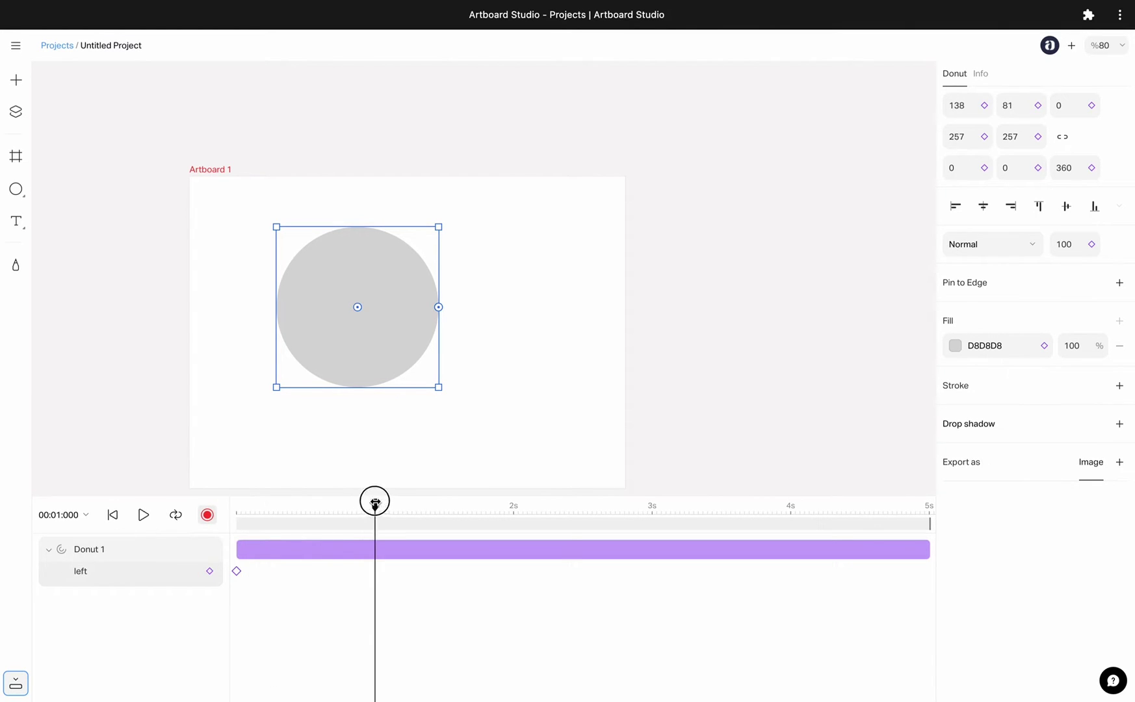
drag(368, 368, 547, 365)
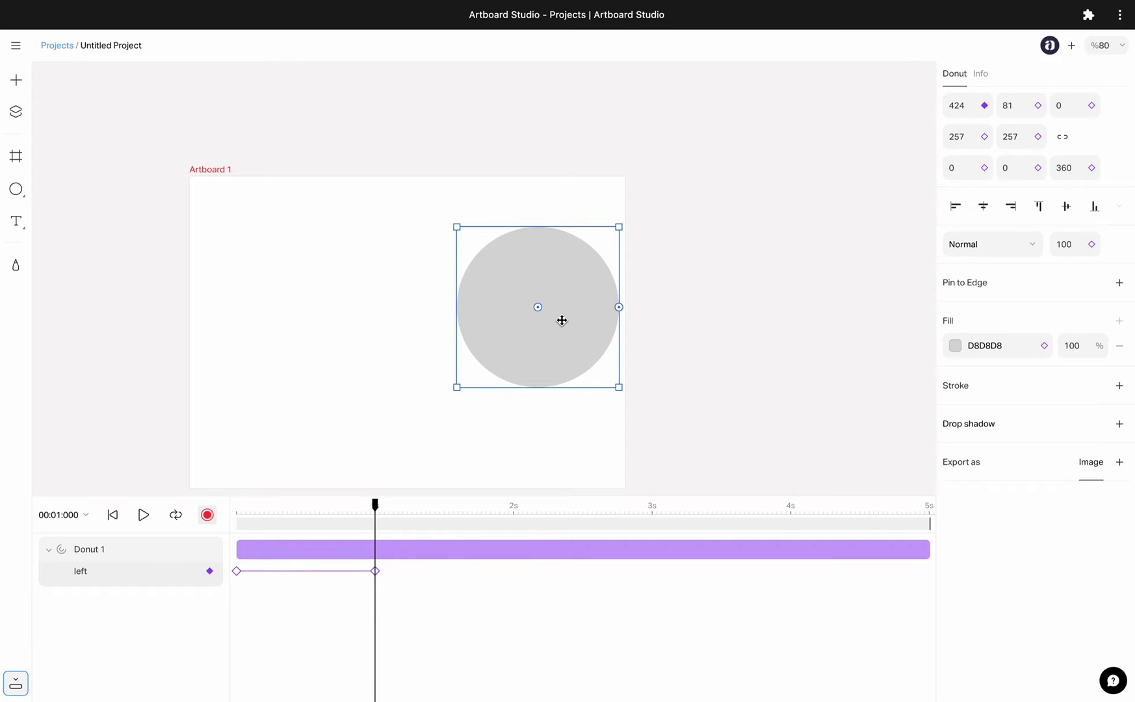
click(376, 571)
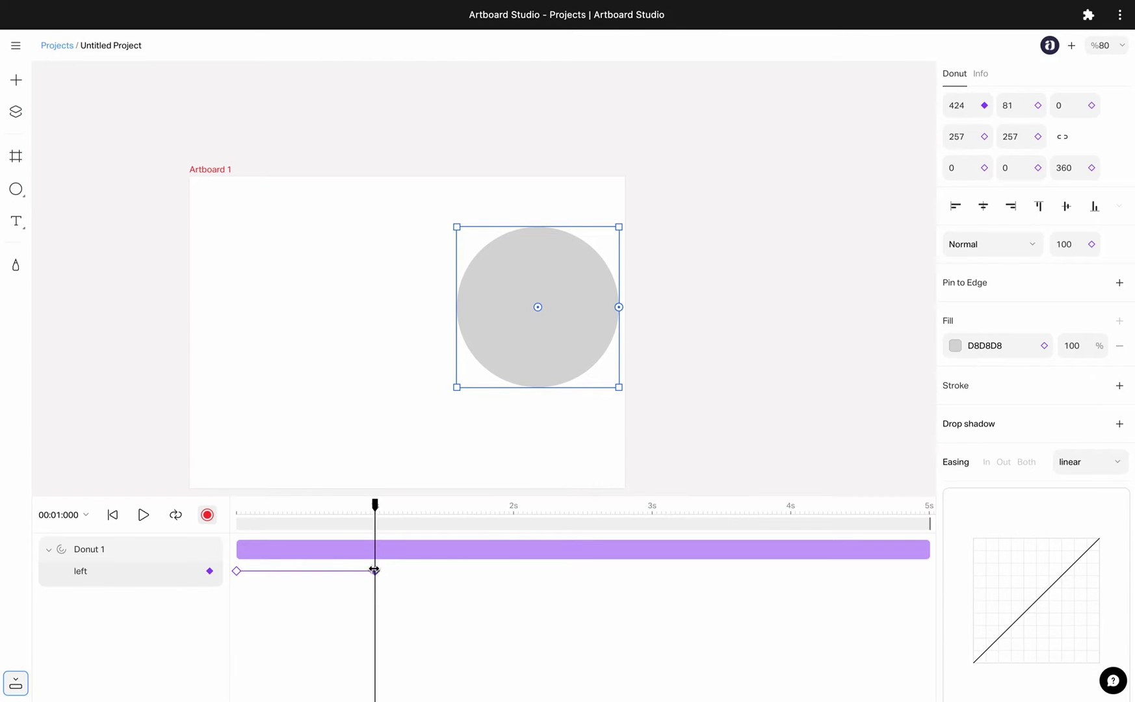
drag(374, 570, 315, 570)
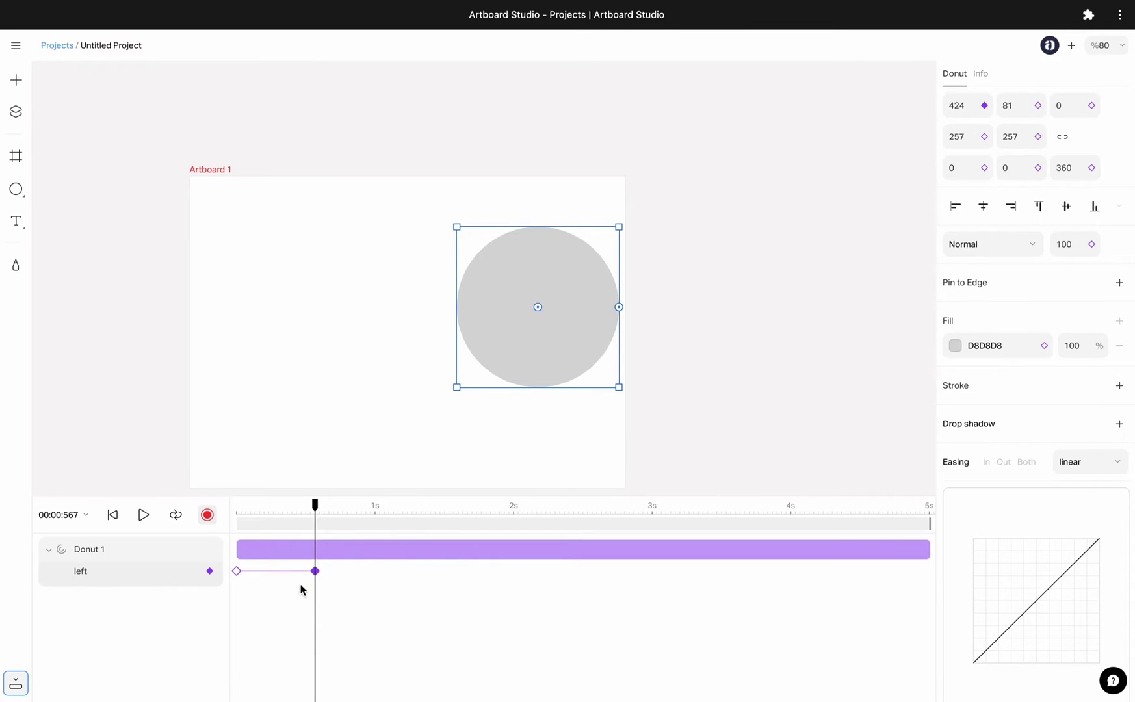
Step: Replay the slide animation from the start, turning on looping playback
click(113, 517)
click(144, 517)
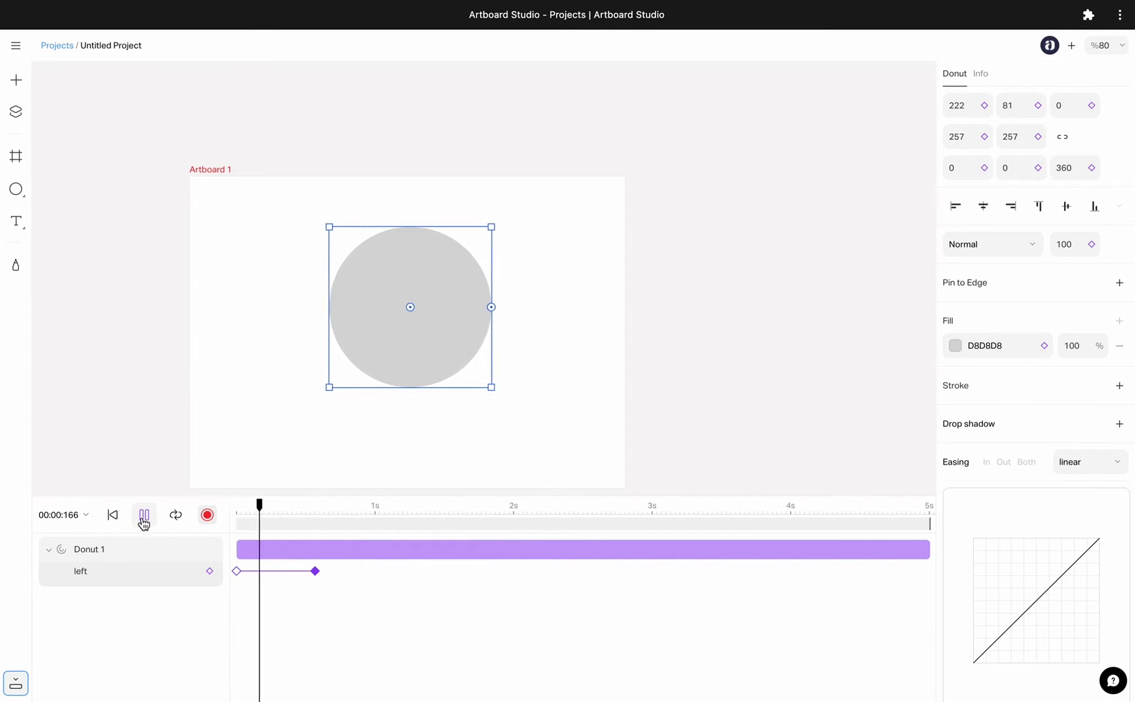
click(143, 518)
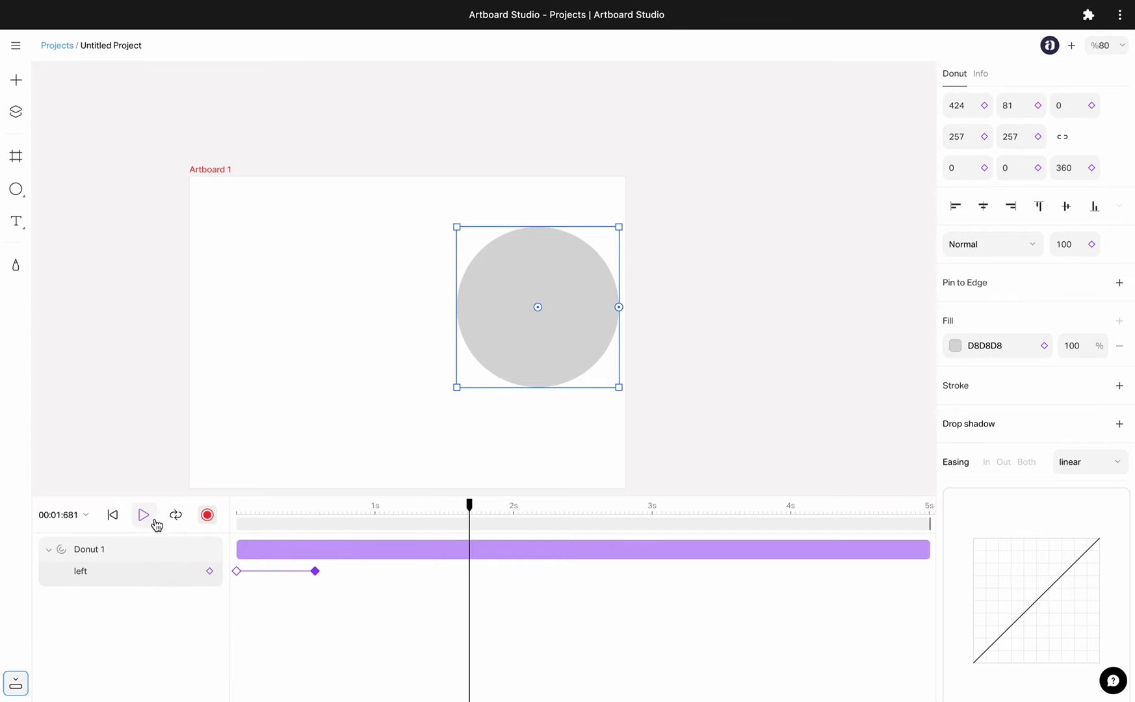
click(170, 517)
click(144, 516)
click(141, 519)
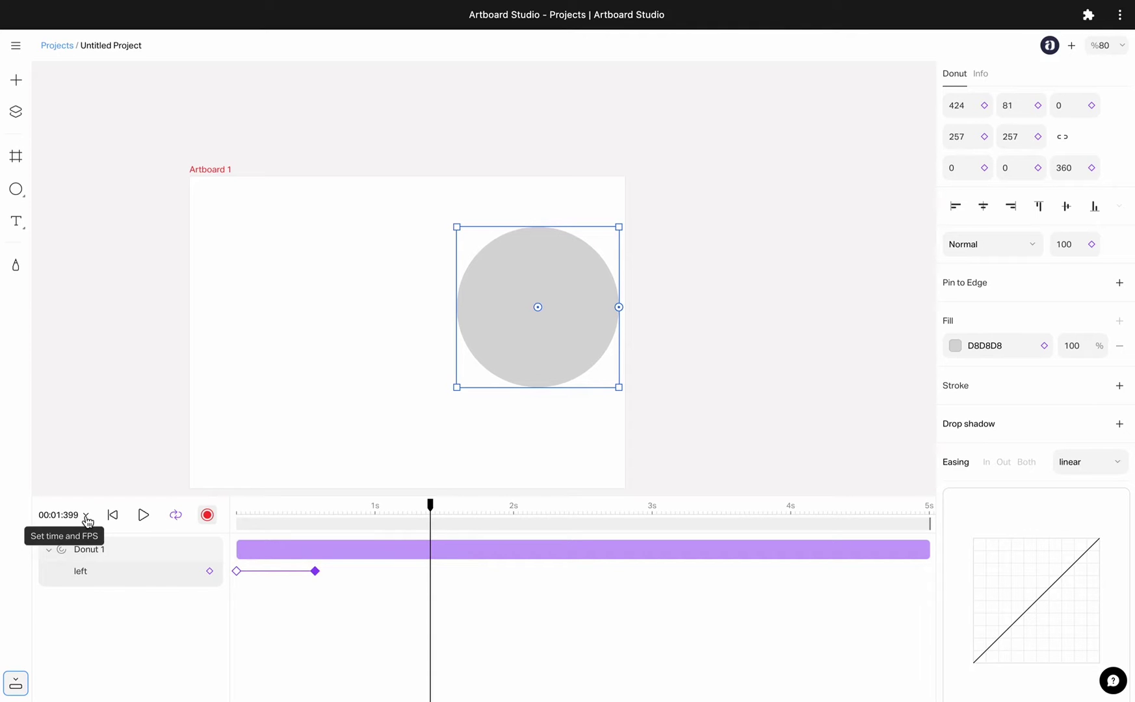
Step: Set current time to 1309 ms, duration to 3000 ms and frame rate to 60 FPS
click(86, 517)
double_click(133, 551)
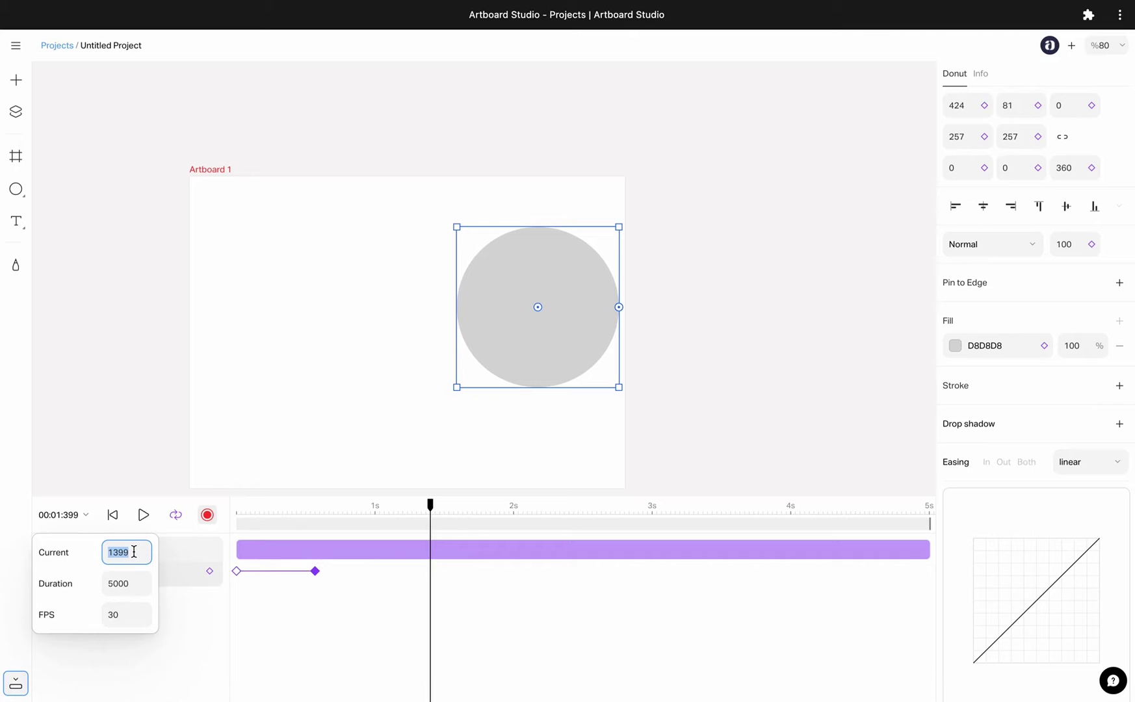
key(Down)
key(Down)
key(Down)
key(Down)
key(Down)
key(Down)
key(Down)
key(Down)
key(Down)
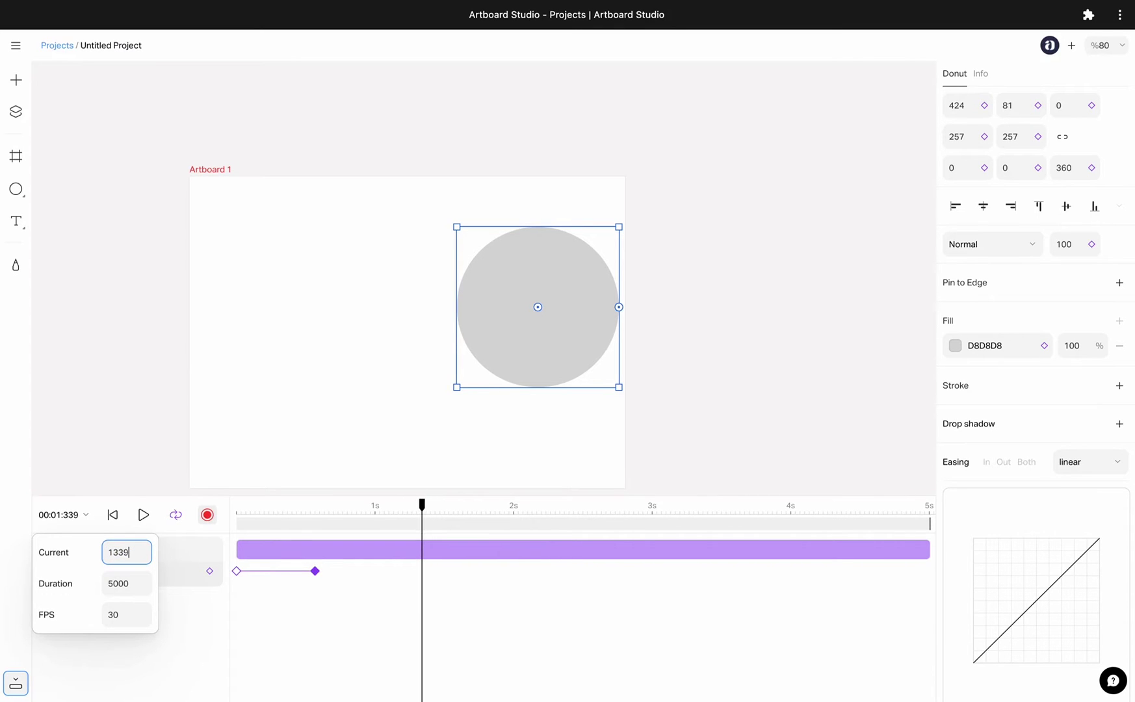
double_click(135, 583)
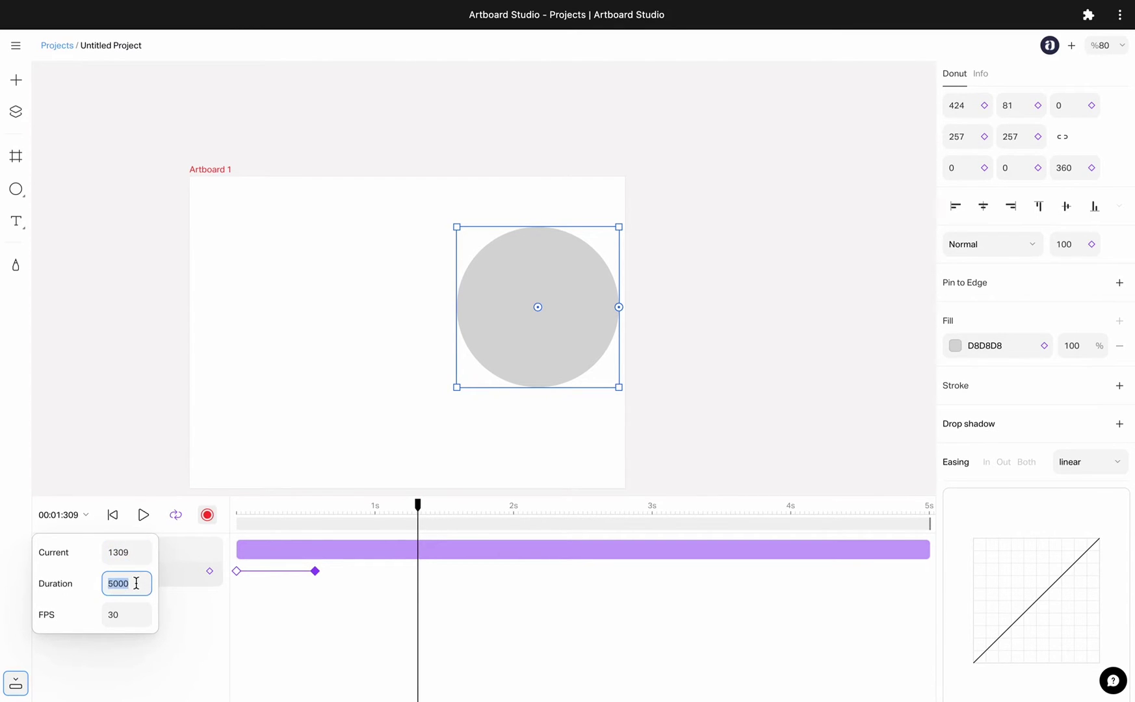
text(3000)
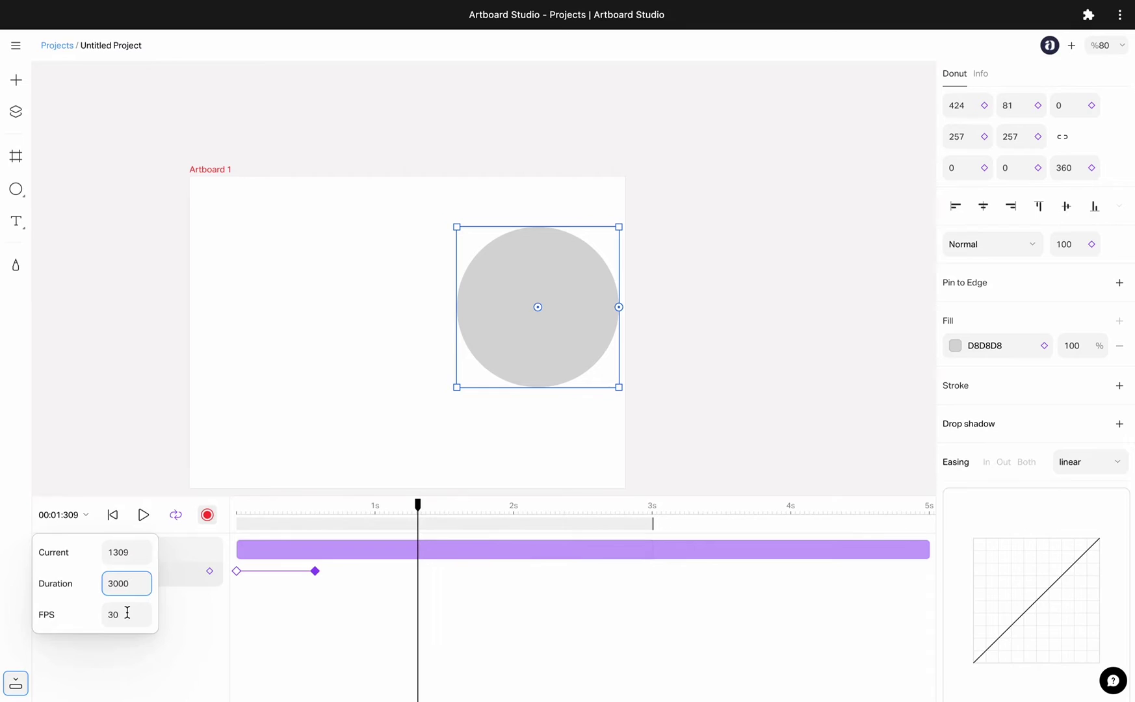
double_click(140, 583)
click(126, 613)
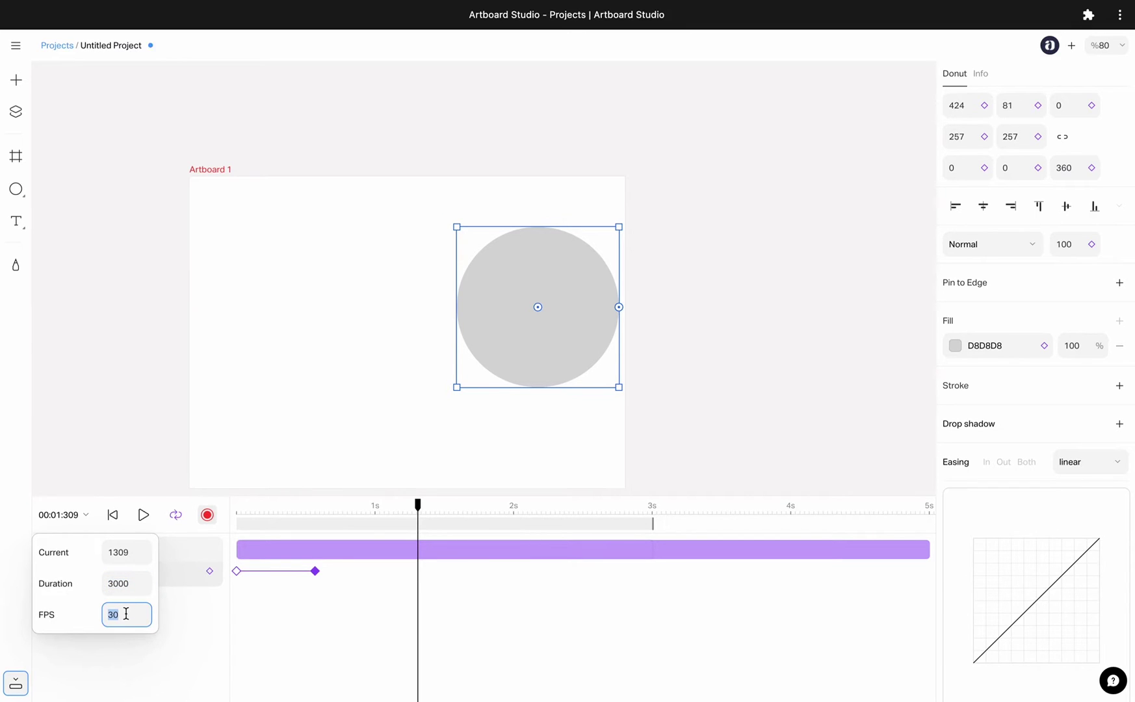
text(60)
Step: Close the time settings, replay the slide from the start, pause near 0.969 s, and deselect
click(85, 516)
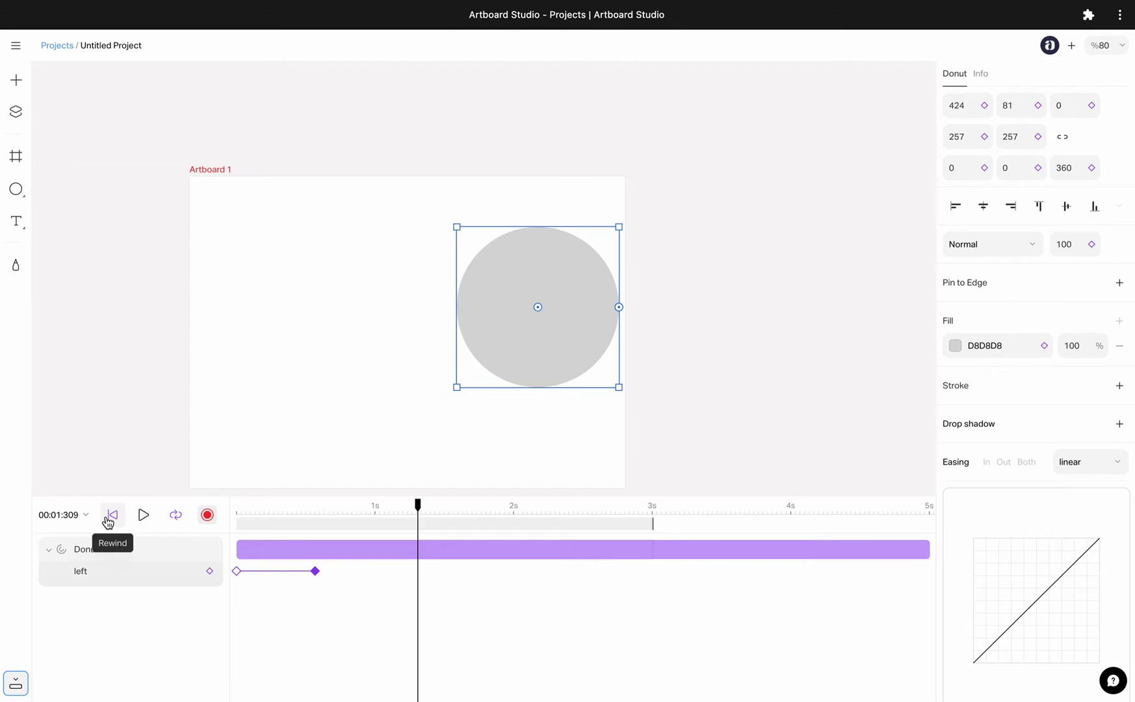
click(108, 521)
click(142, 518)
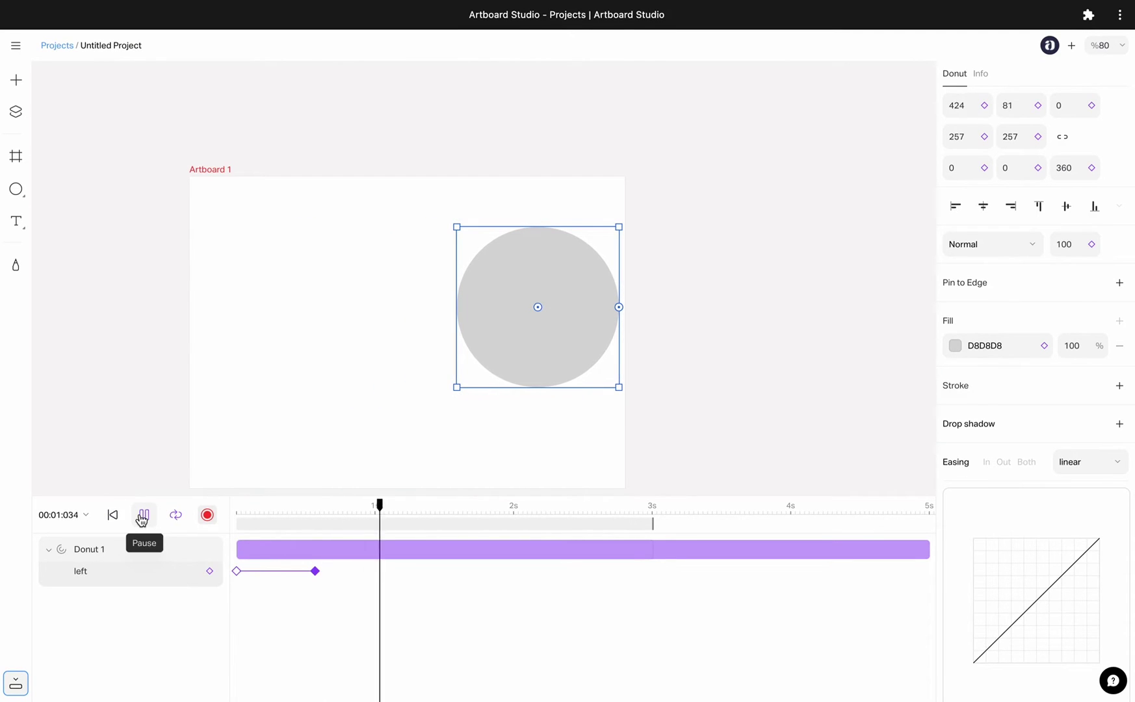
click(112, 515)
click(143, 516)
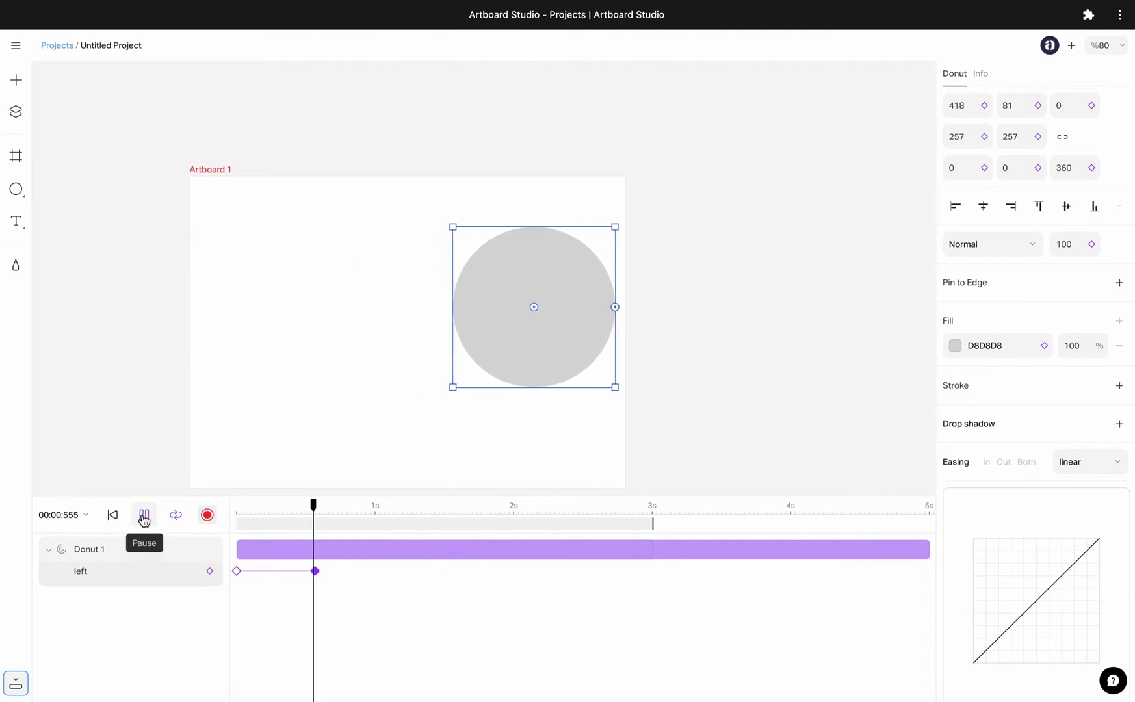
click(144, 517)
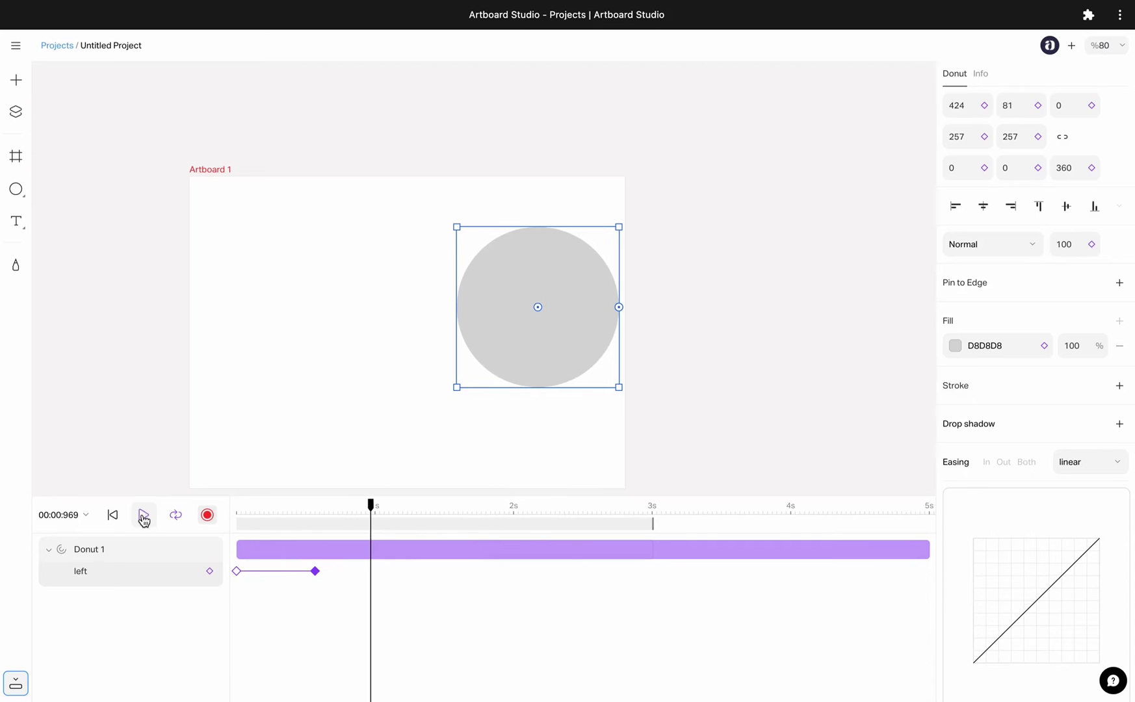
click(316, 586)
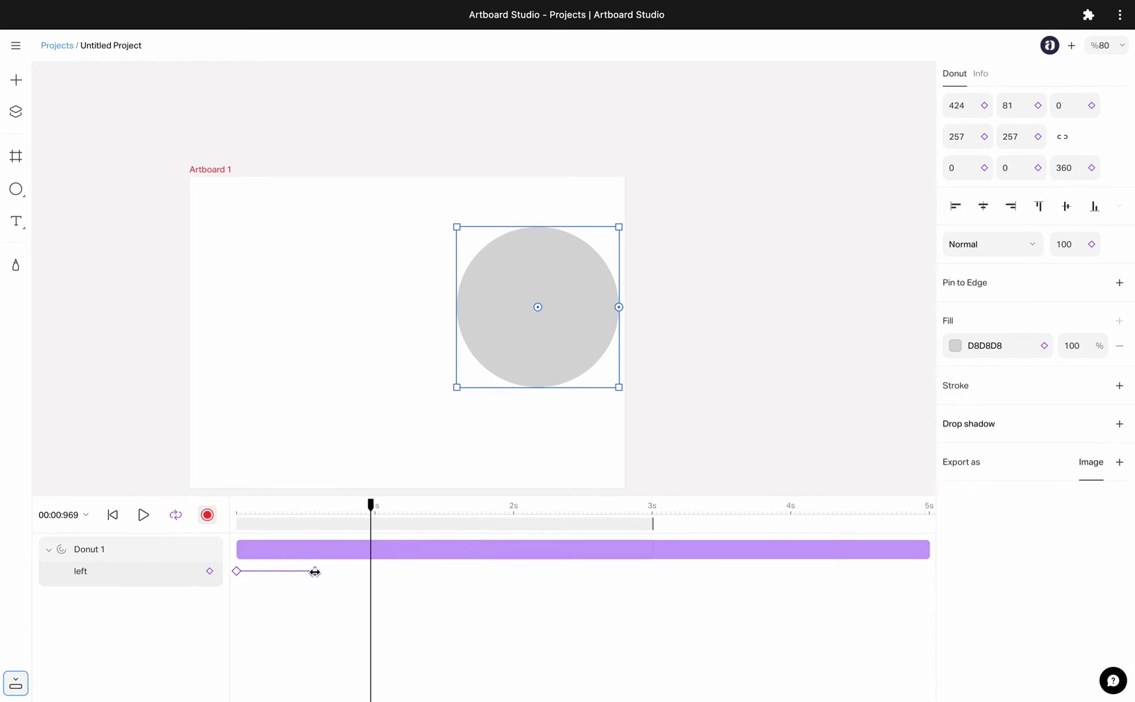
Step: Apply Cubic easing to the second Left keyframe
click(314, 571)
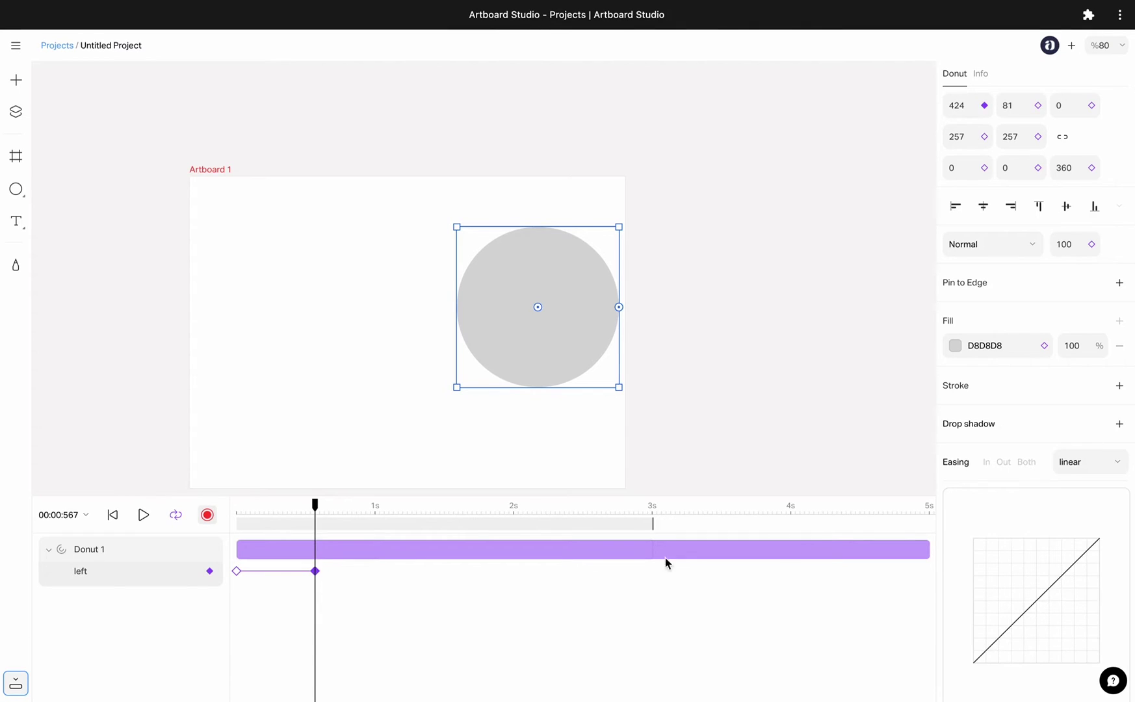
click(1086, 471)
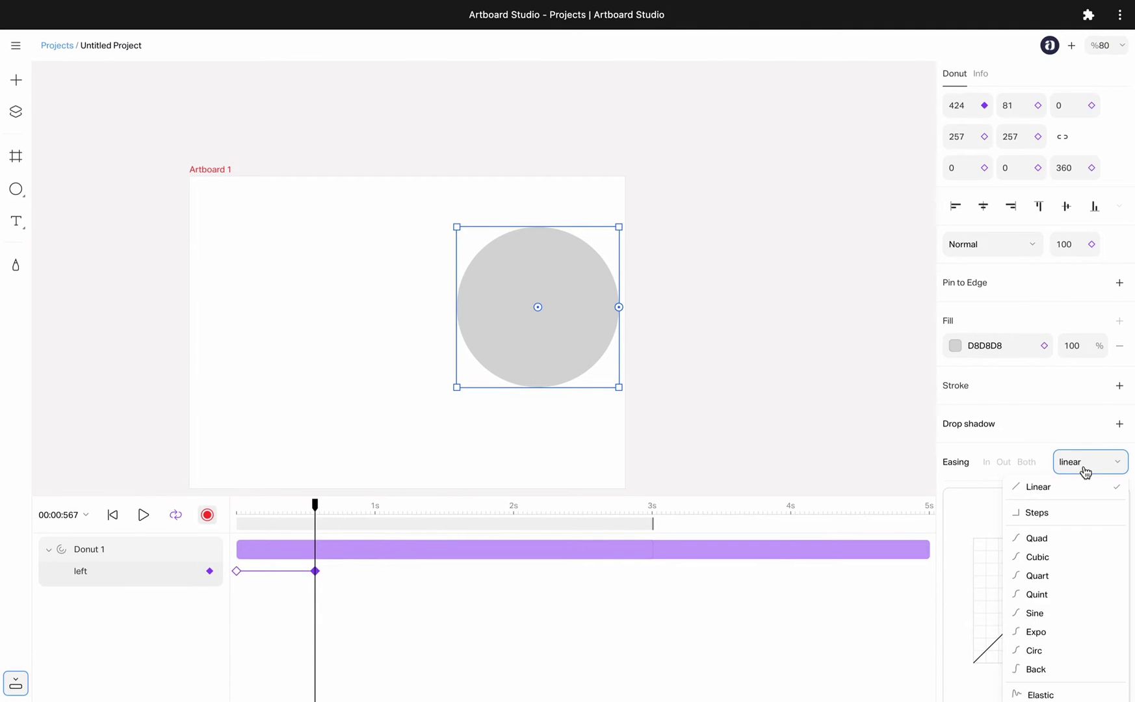
click(1082, 407)
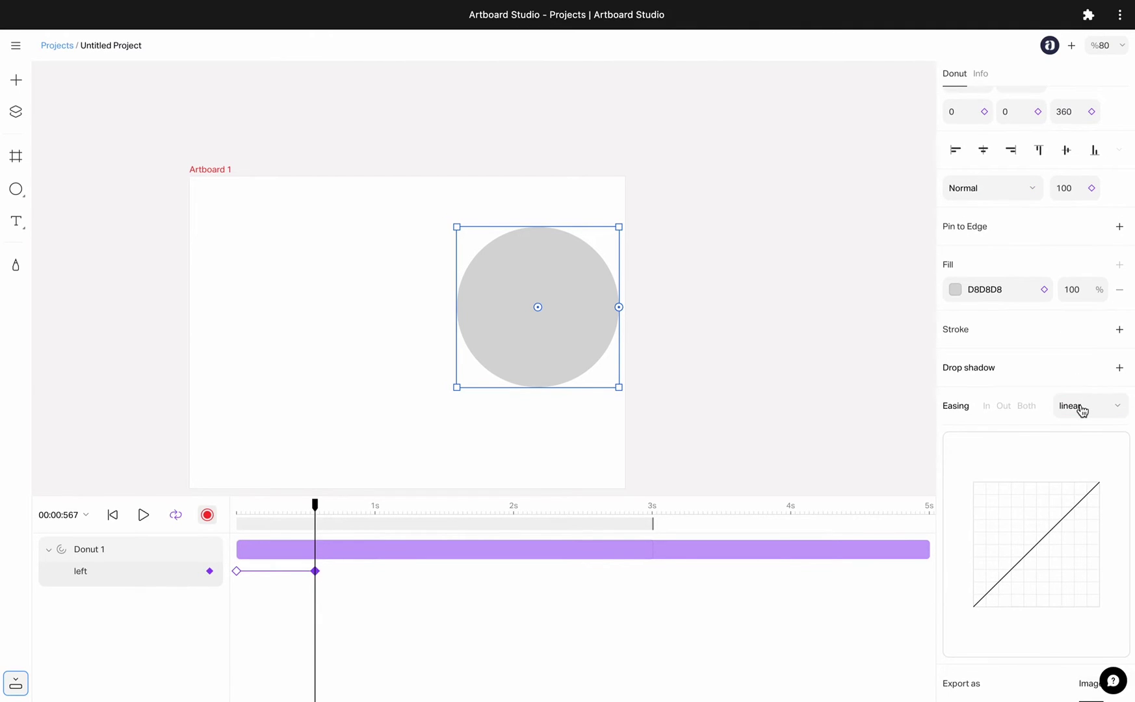
click(1082, 408)
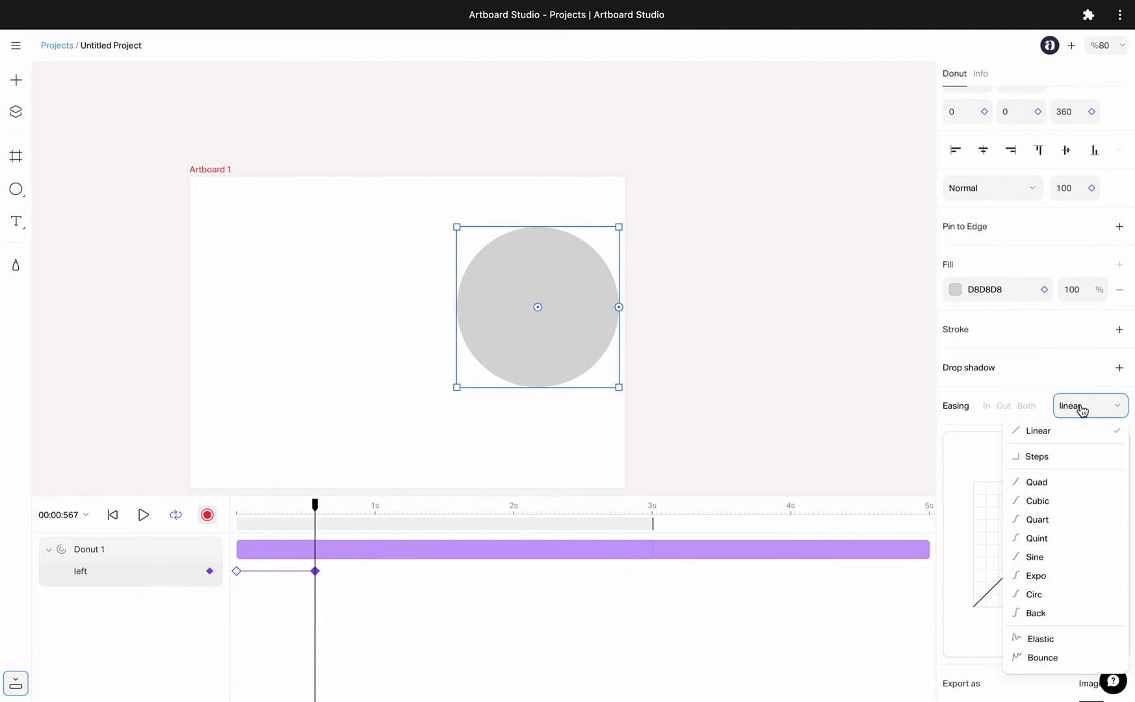
click(1048, 503)
Step: Rewind and replay the eased slide, pausing at 1.316 s
click(117, 518)
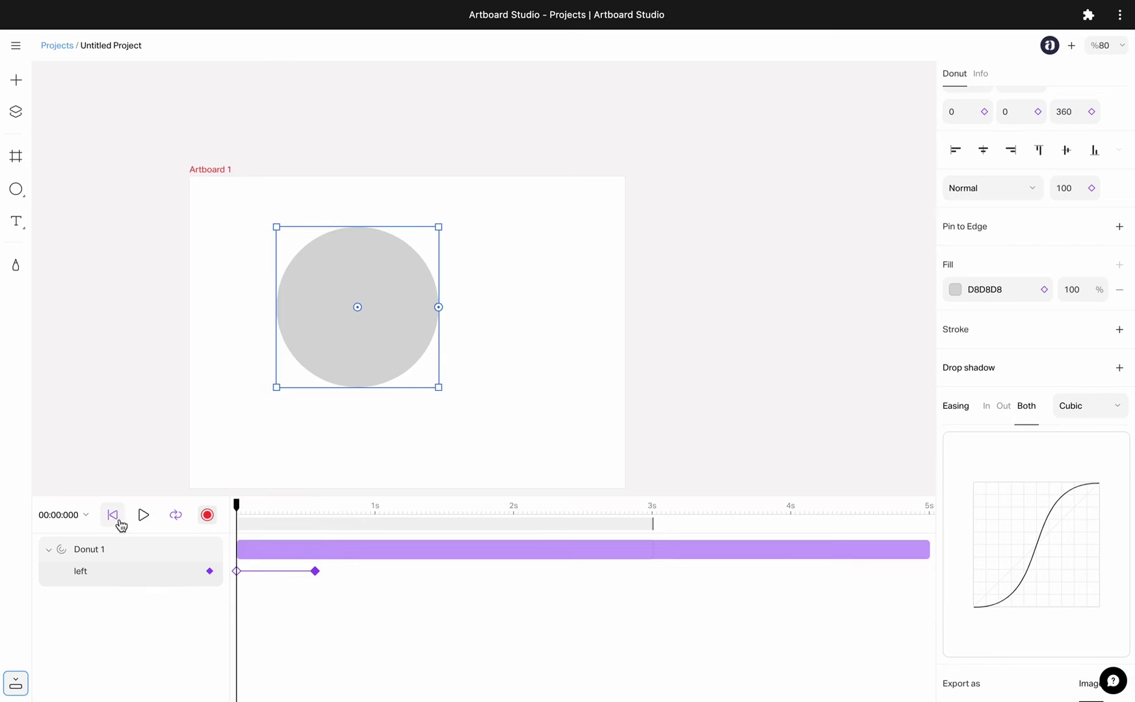
click(142, 516)
click(142, 517)
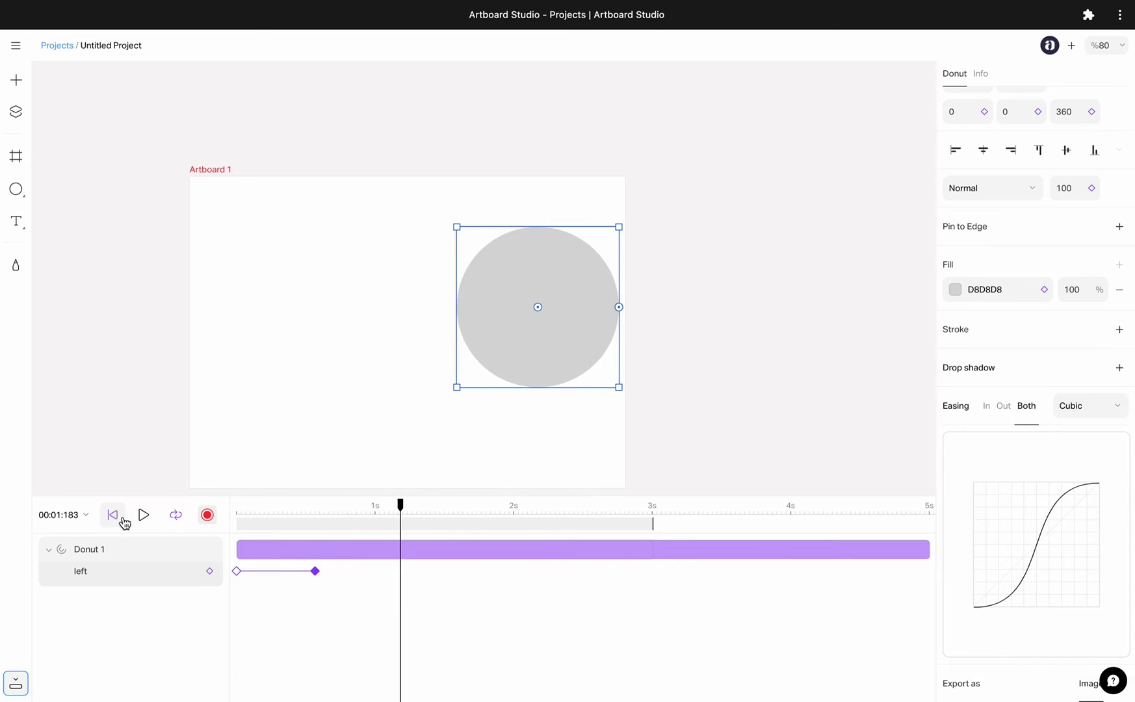
click(115, 518)
click(142, 516)
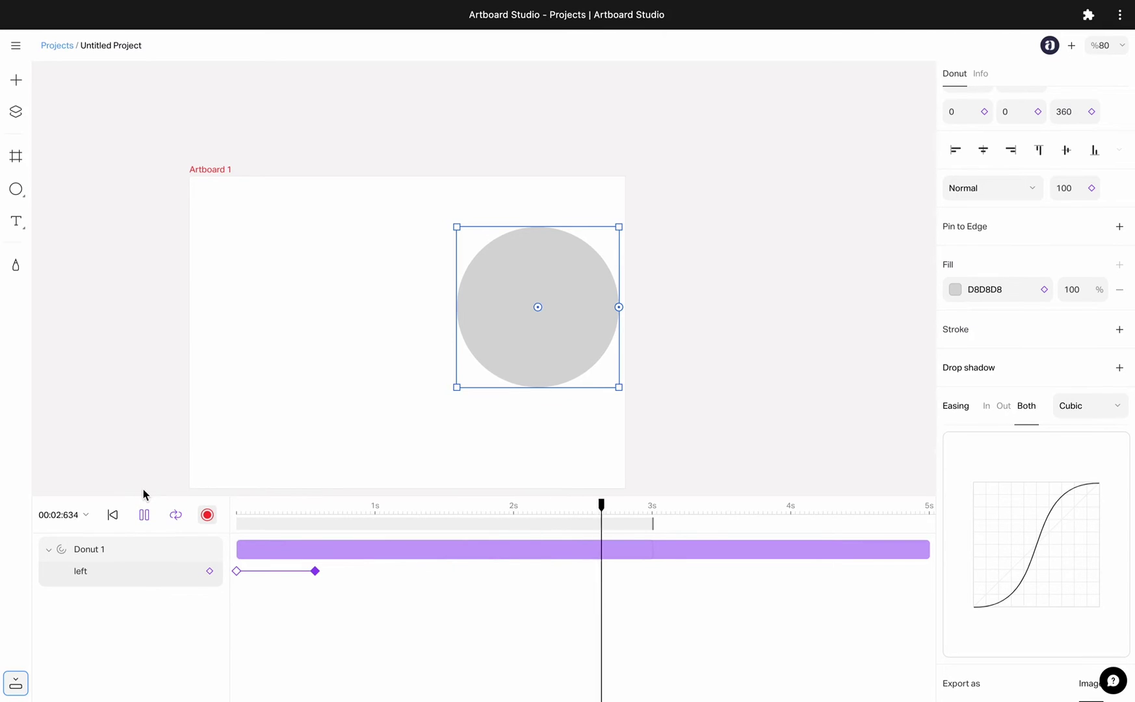
click(144, 515)
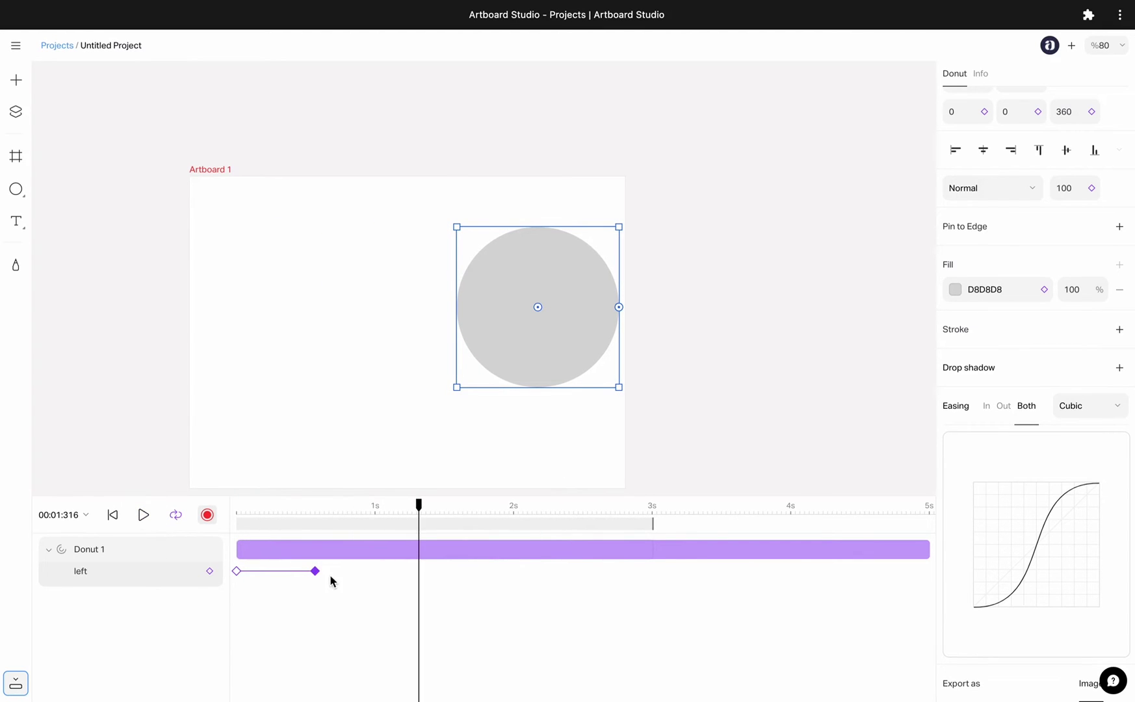
Step: Apply Cubic easing to the whole Donut 1 animation bar and preview it from the start
click(324, 554)
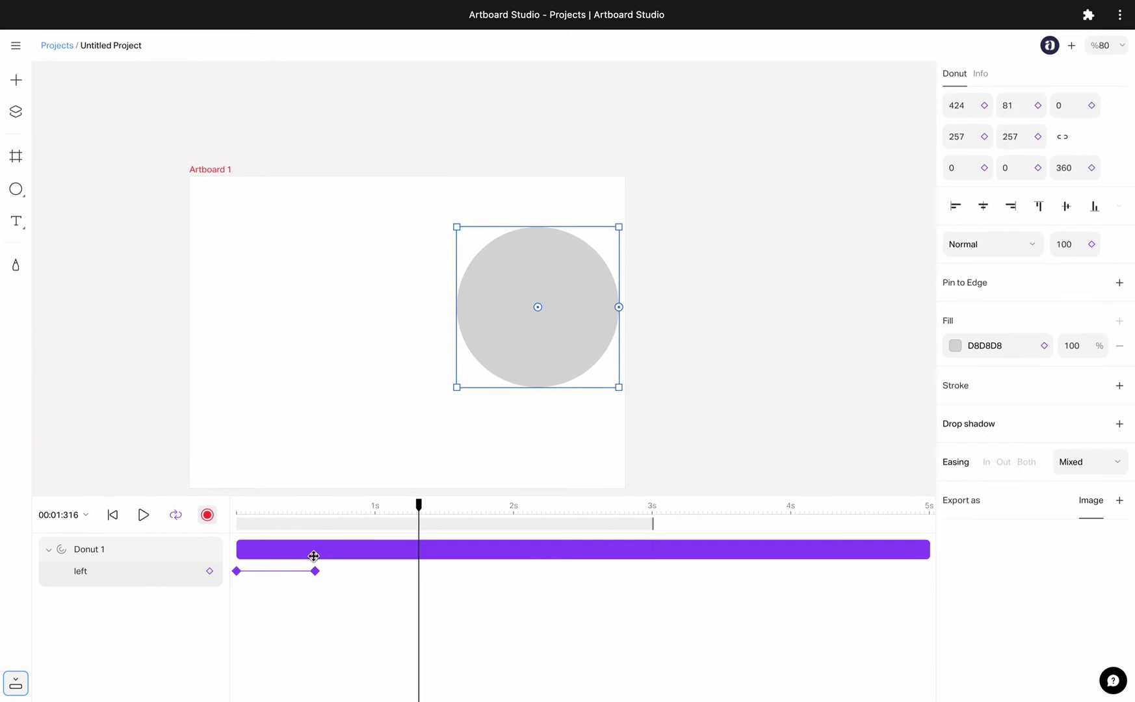
click(1077, 466)
click(1048, 557)
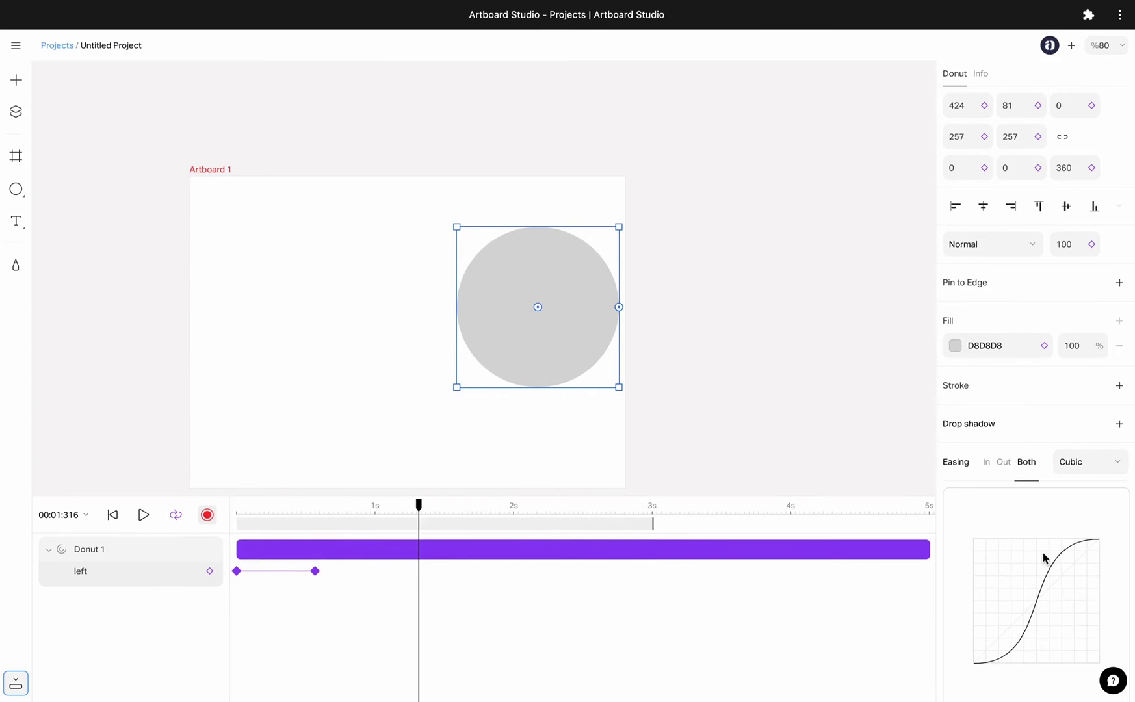
click(114, 517)
click(135, 525)
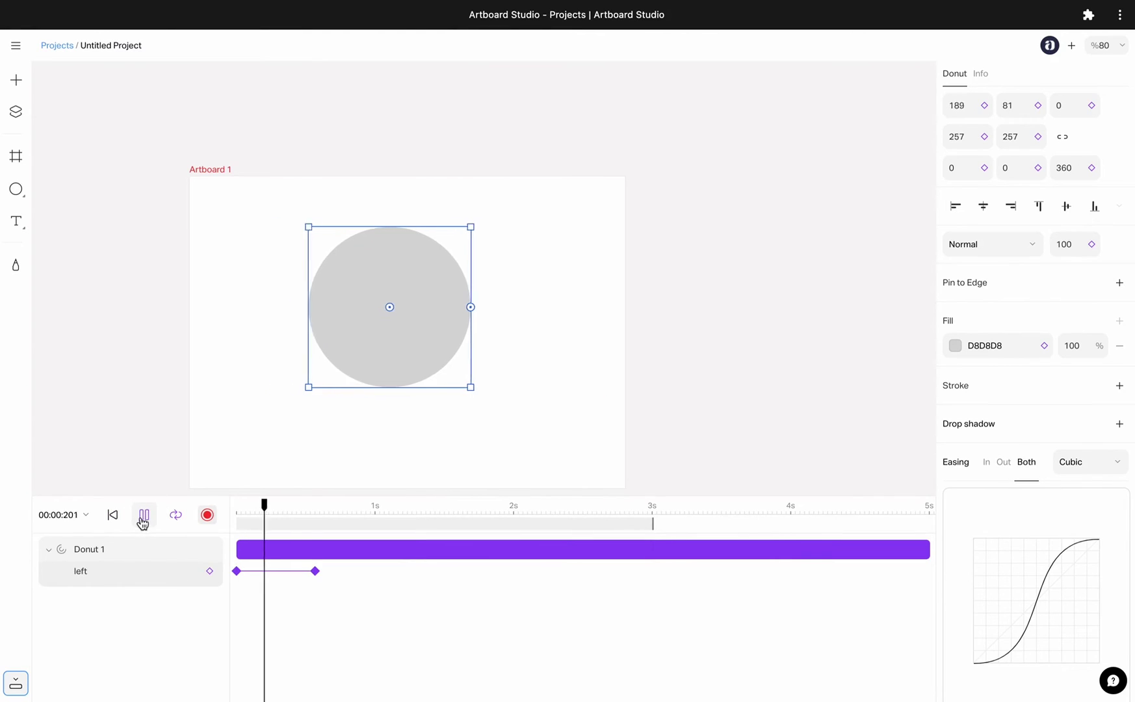
click(137, 525)
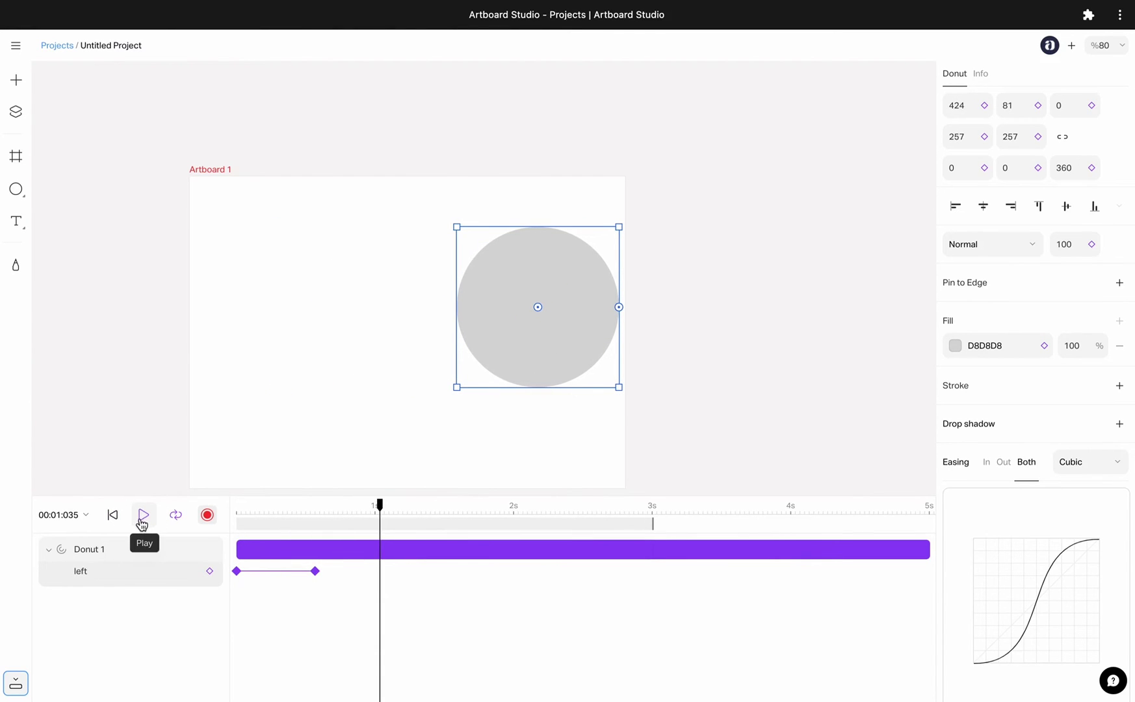
Step: Turn keyframe recording off and fill the circle red (E53333)
click(207, 516)
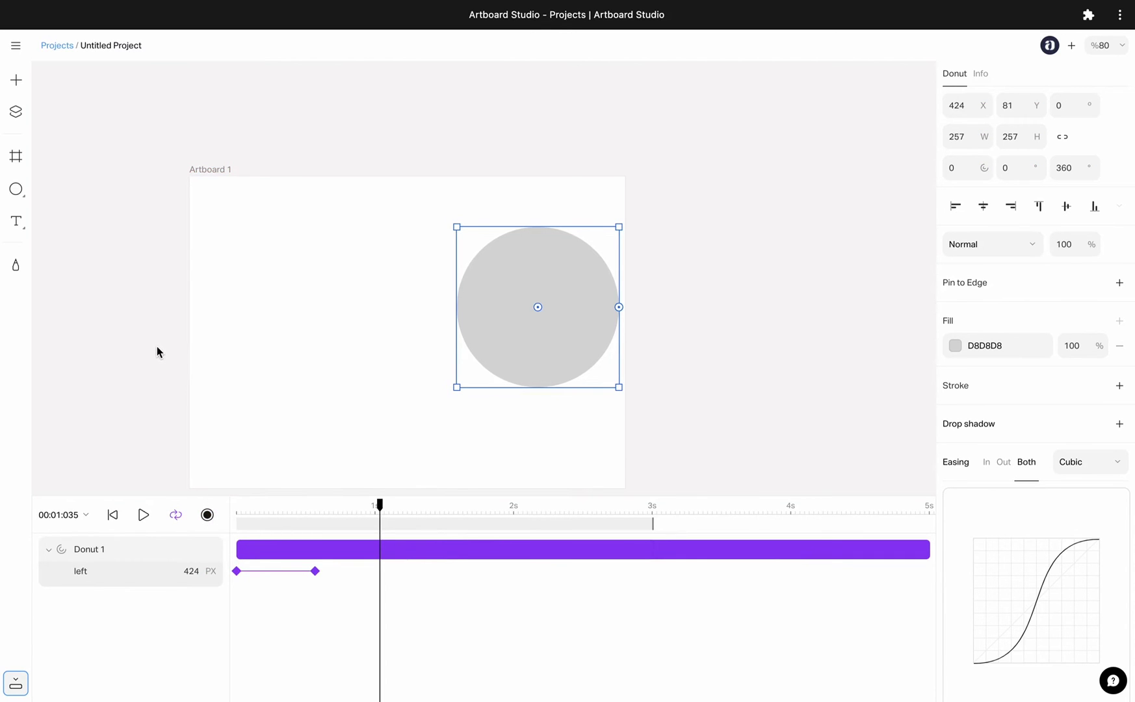
scroll(471, 269, down, 1)
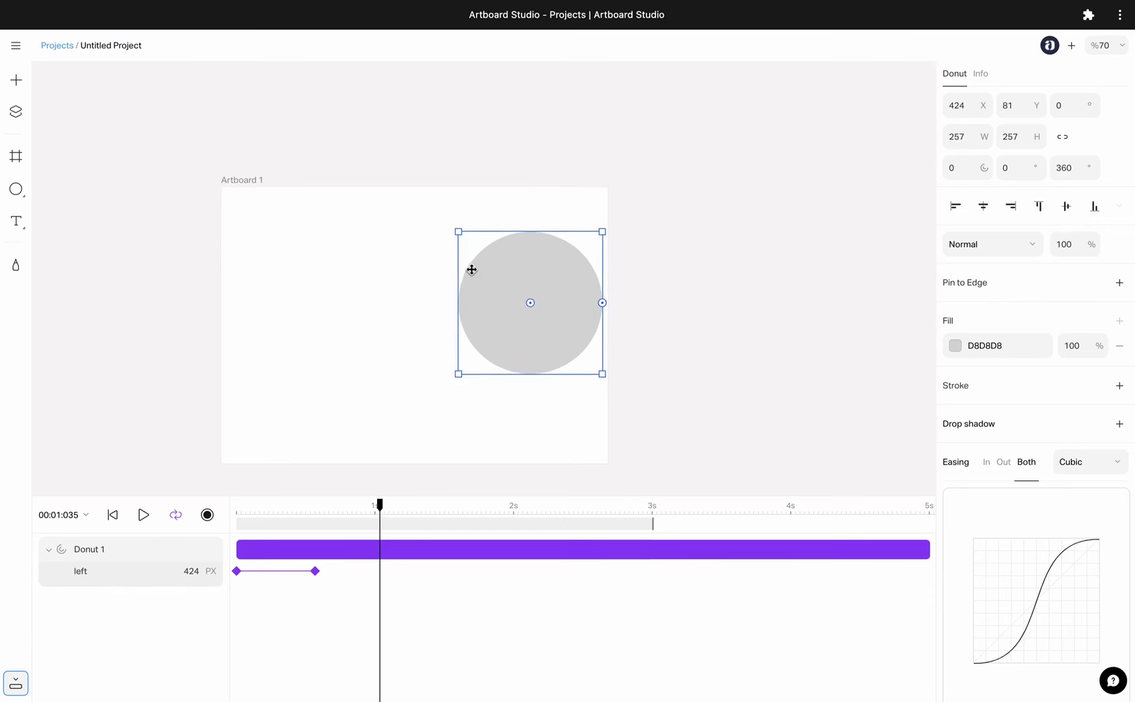
drag(392, 276, 458, 226)
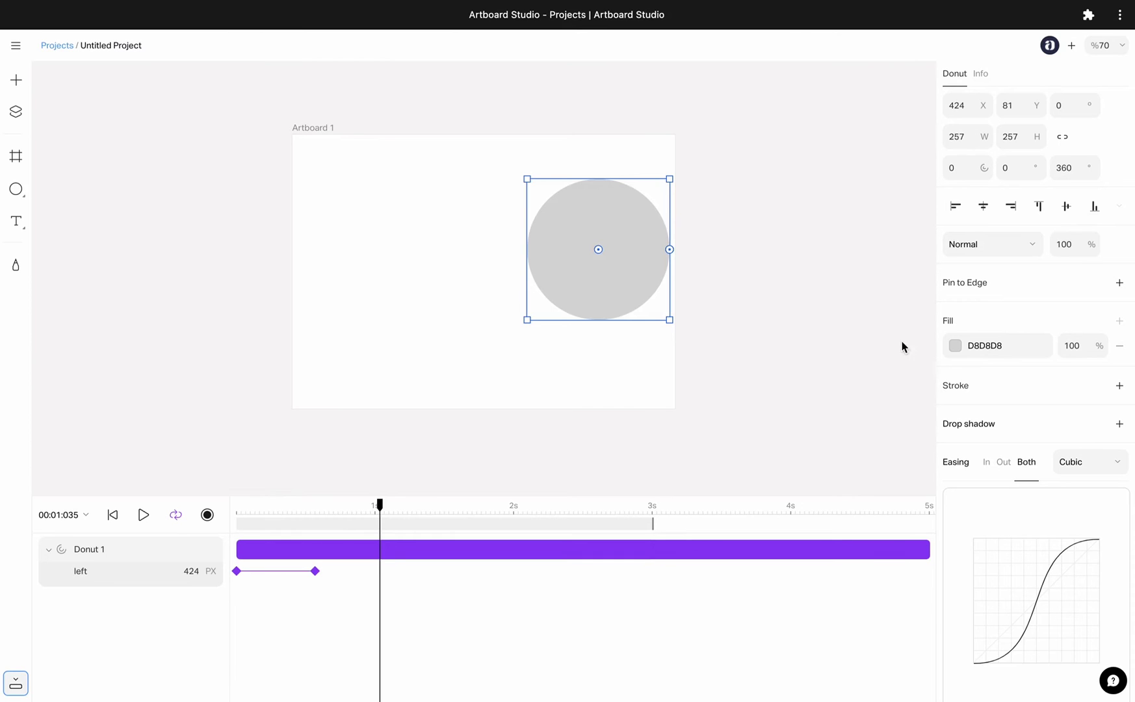
click(955, 346)
click(876, 385)
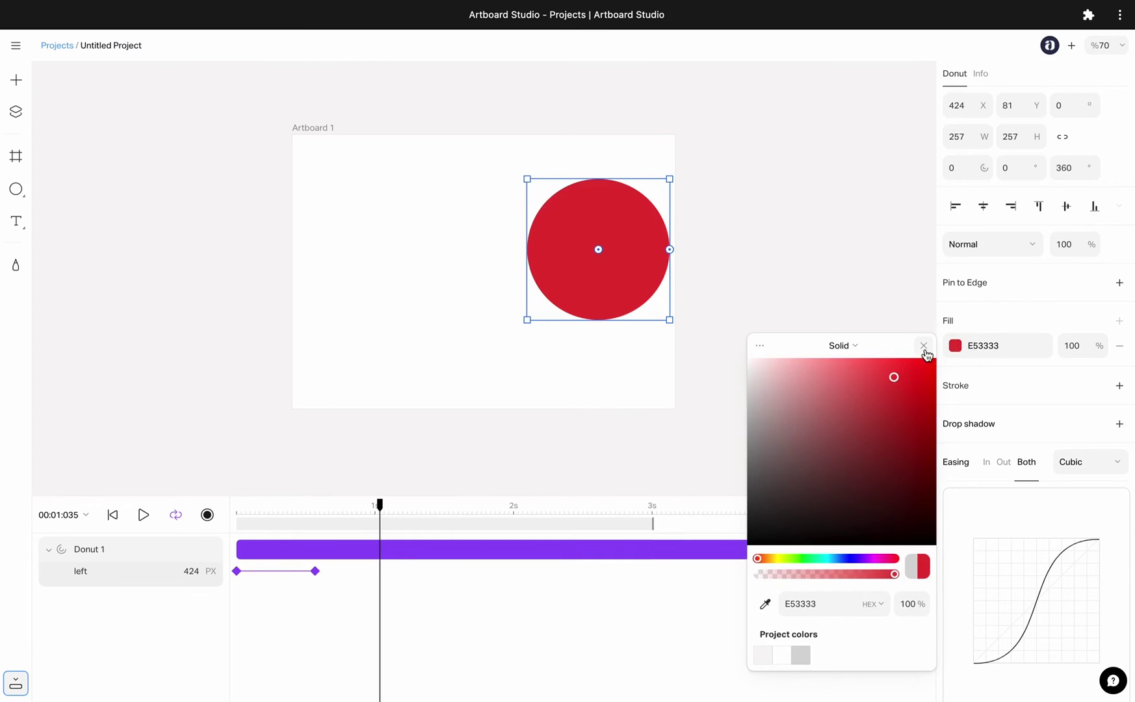
click(924, 346)
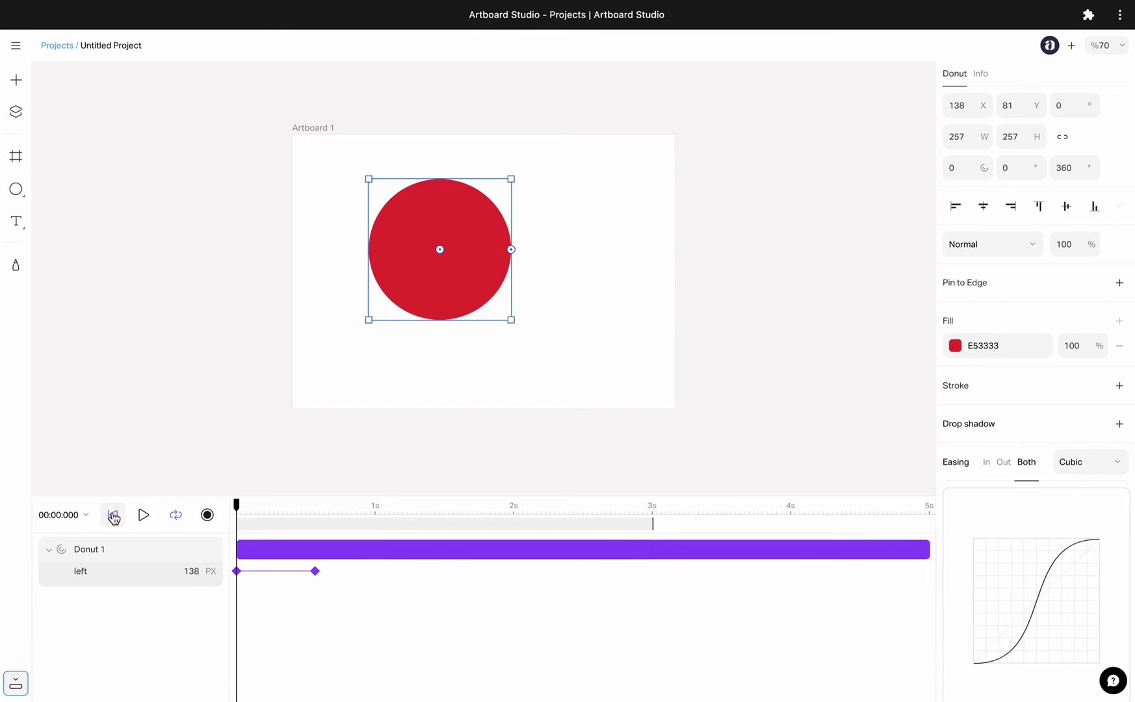
Step: Preview the slide animation and move the red circle down-left on the artboard
click(143, 514)
click(143, 515)
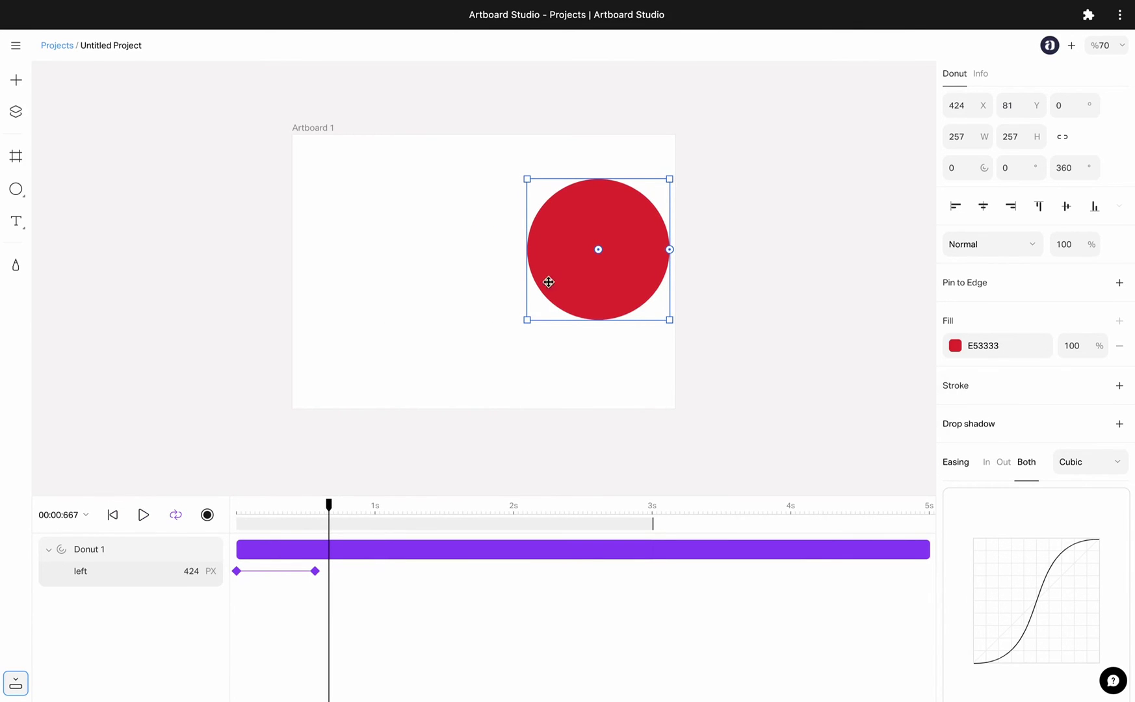
drag(562, 283, 363, 383)
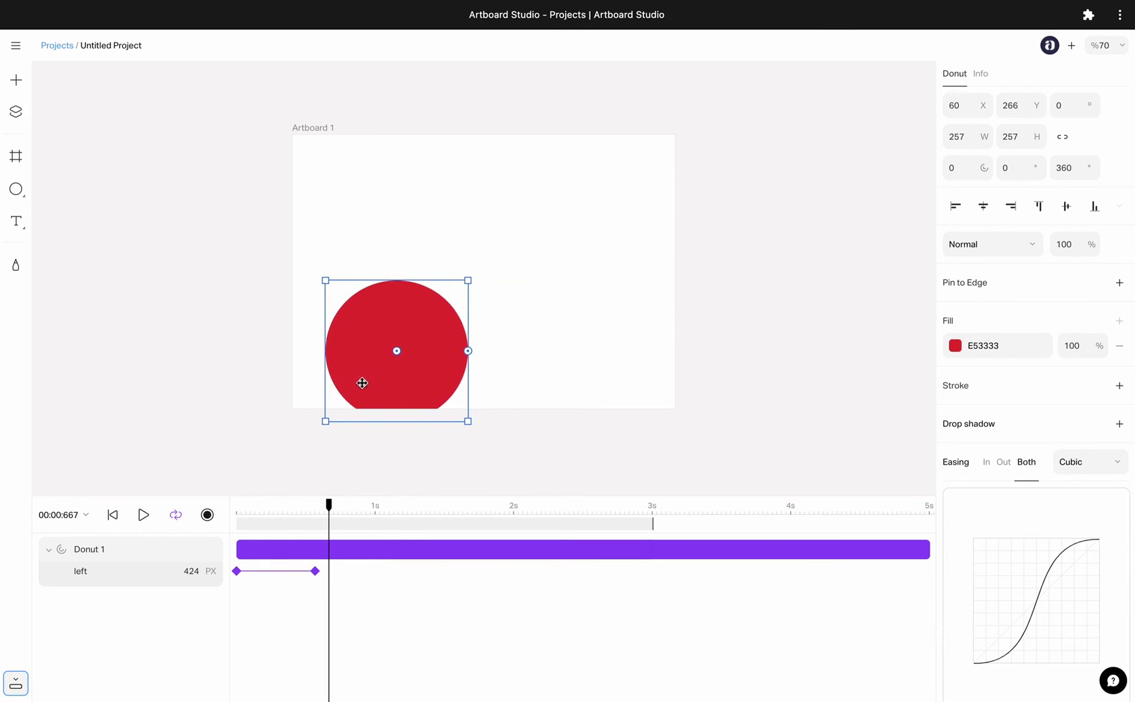
click(112, 515)
click(143, 515)
click(142, 517)
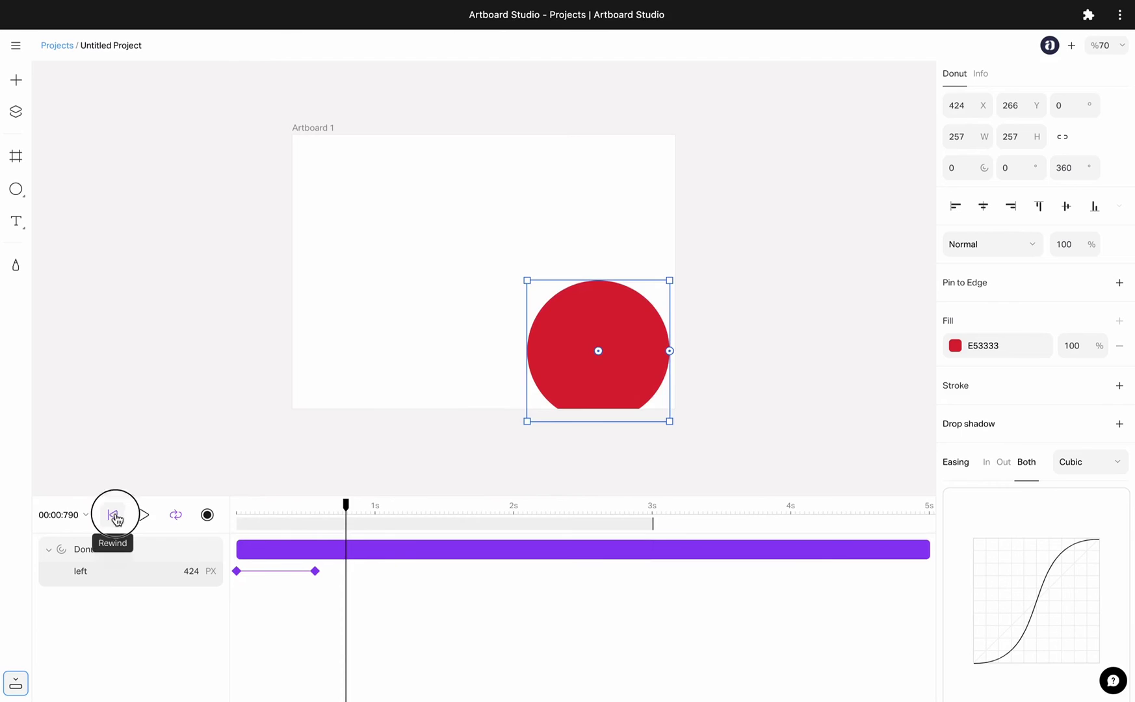
click(113, 515)
click(137, 515)
click(135, 519)
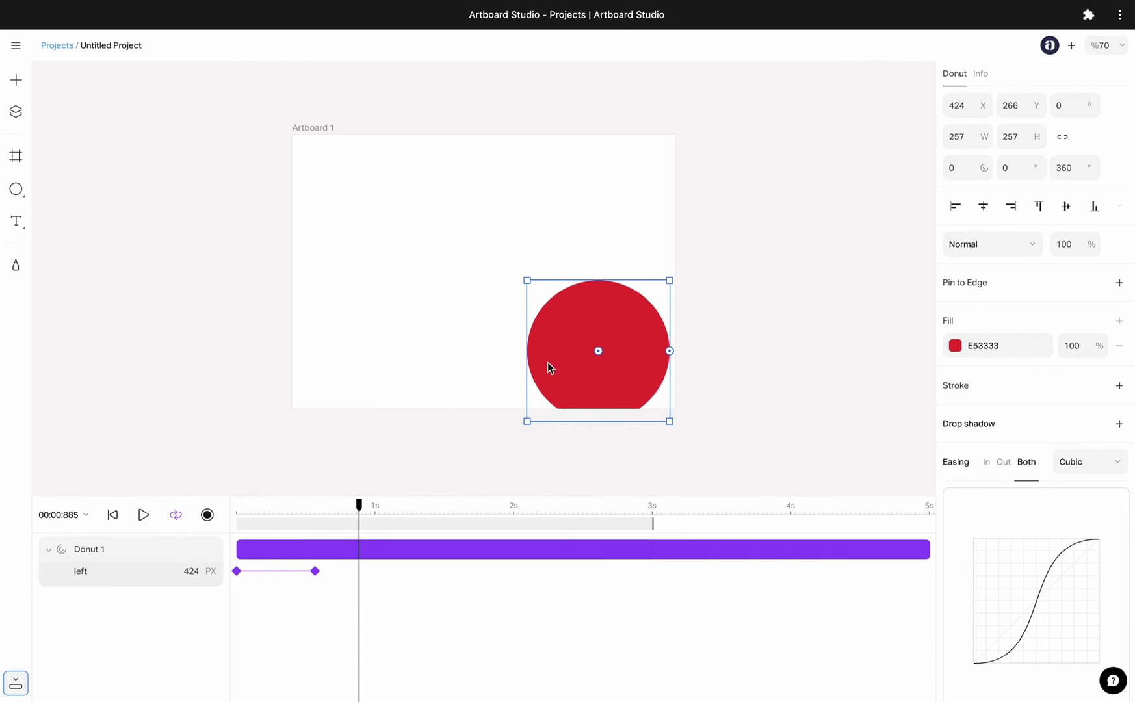
Step: Move the circle toward the artboard centre, shrink it to 117 px, and replay the motion
drag(547, 368, 423, 283)
drag(546, 337, 472, 260)
click(112, 515)
click(135, 518)
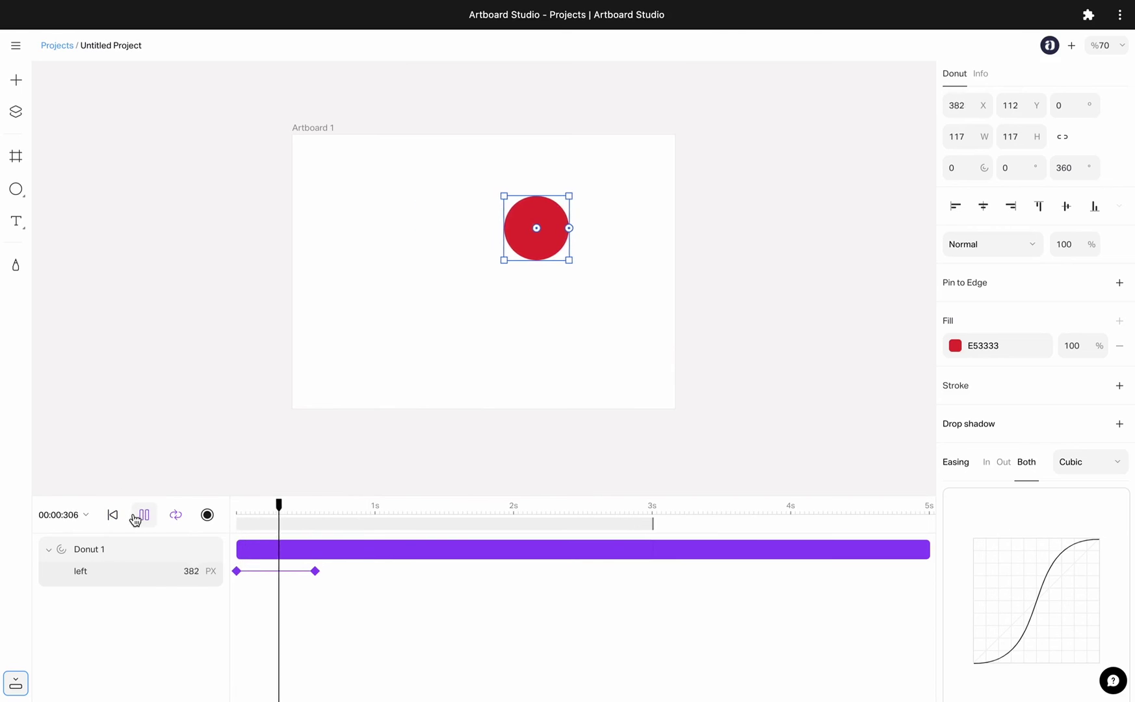
Step: Record size keyframes growing the circle from small at 0 s to 255 px at 0.75 s
click(207, 517)
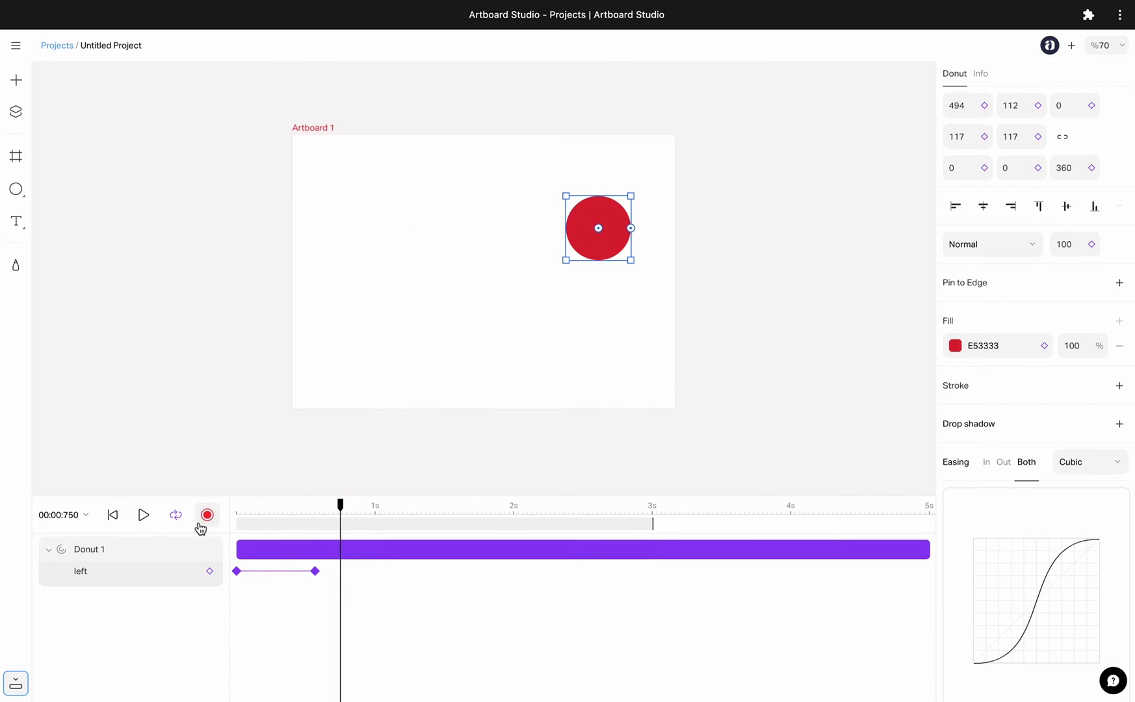
drag(565, 262, 514, 333)
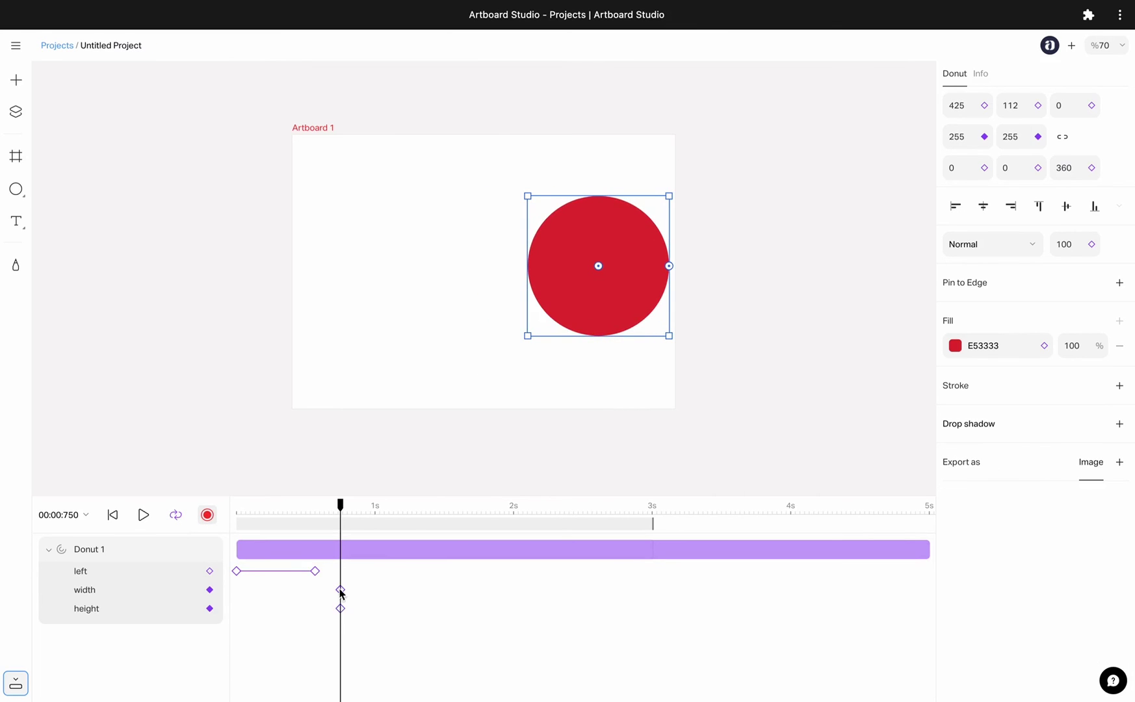
drag(341, 507, 236, 504)
drag(511, 337, 428, 282)
click(143, 514)
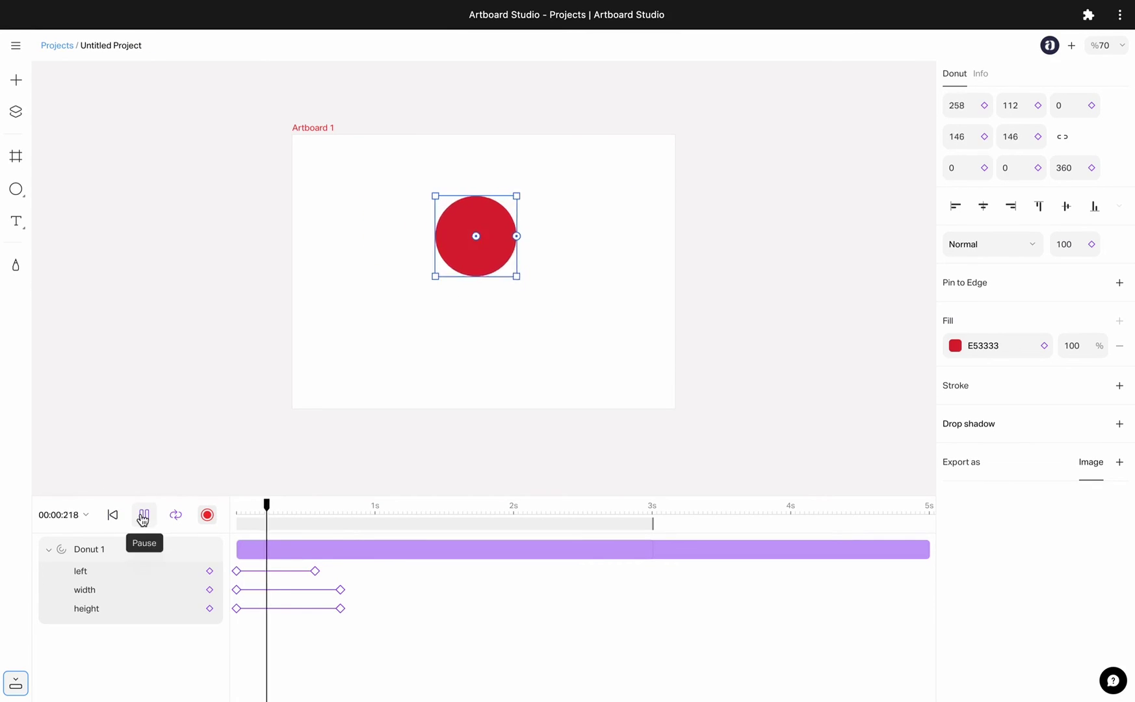
click(143, 516)
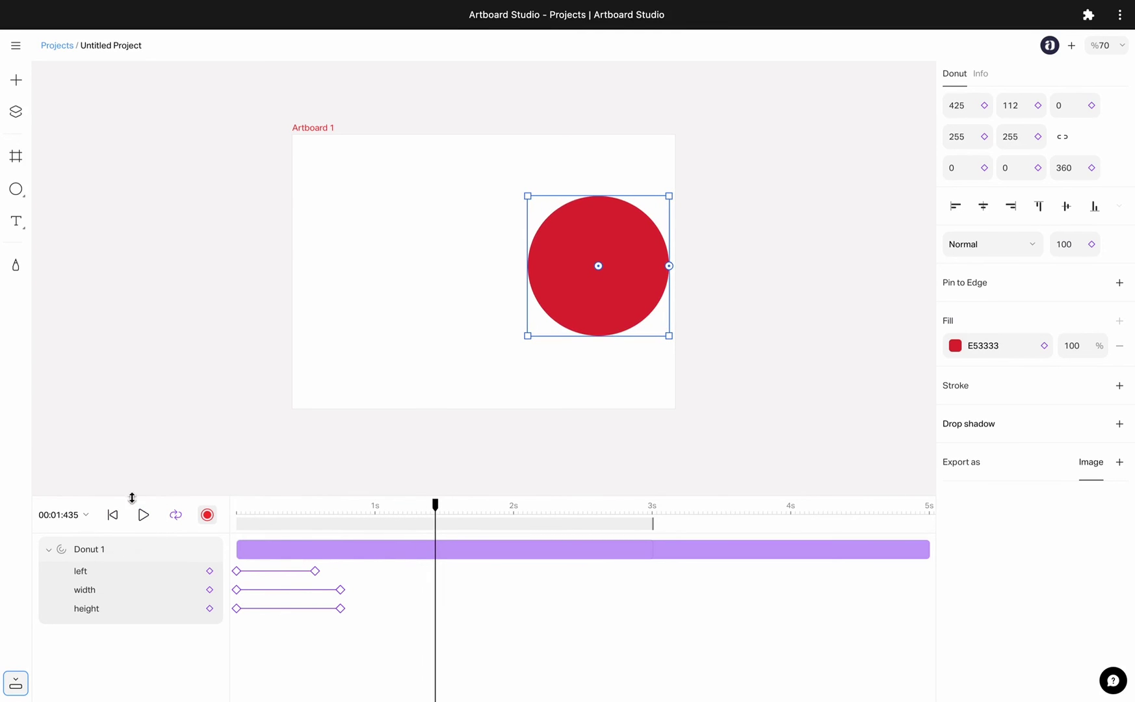
Step: Stop recording and export Artboard 1 as an MP4 video at 60 fps
click(206, 515)
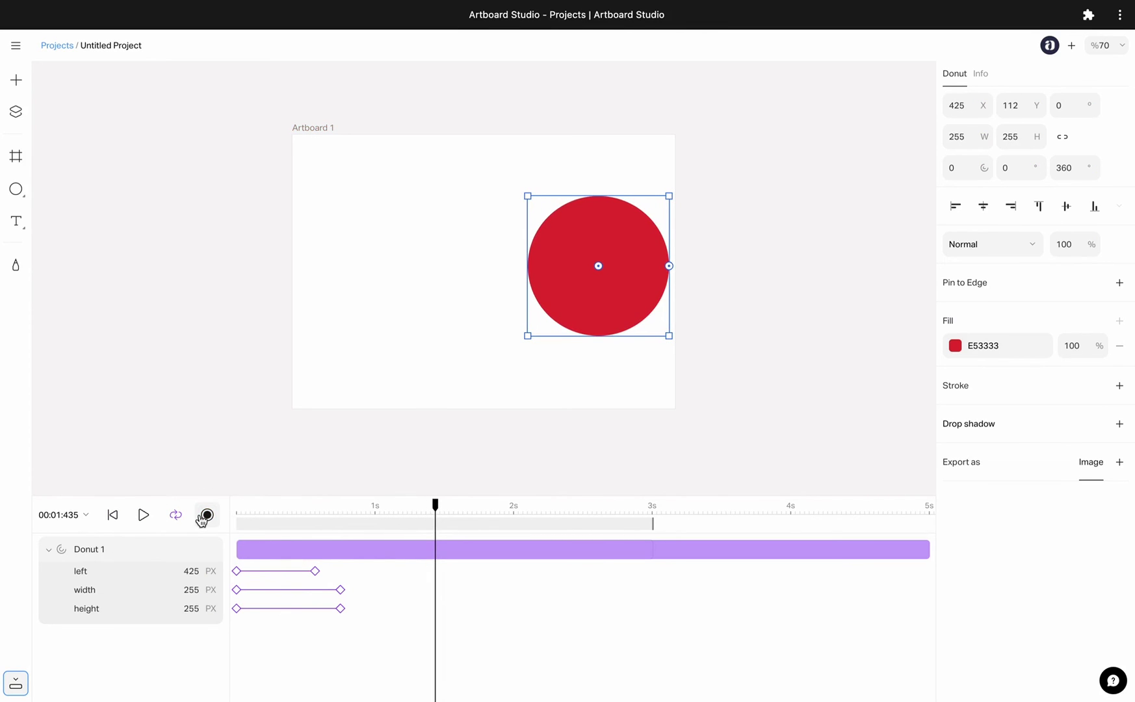
click(307, 128)
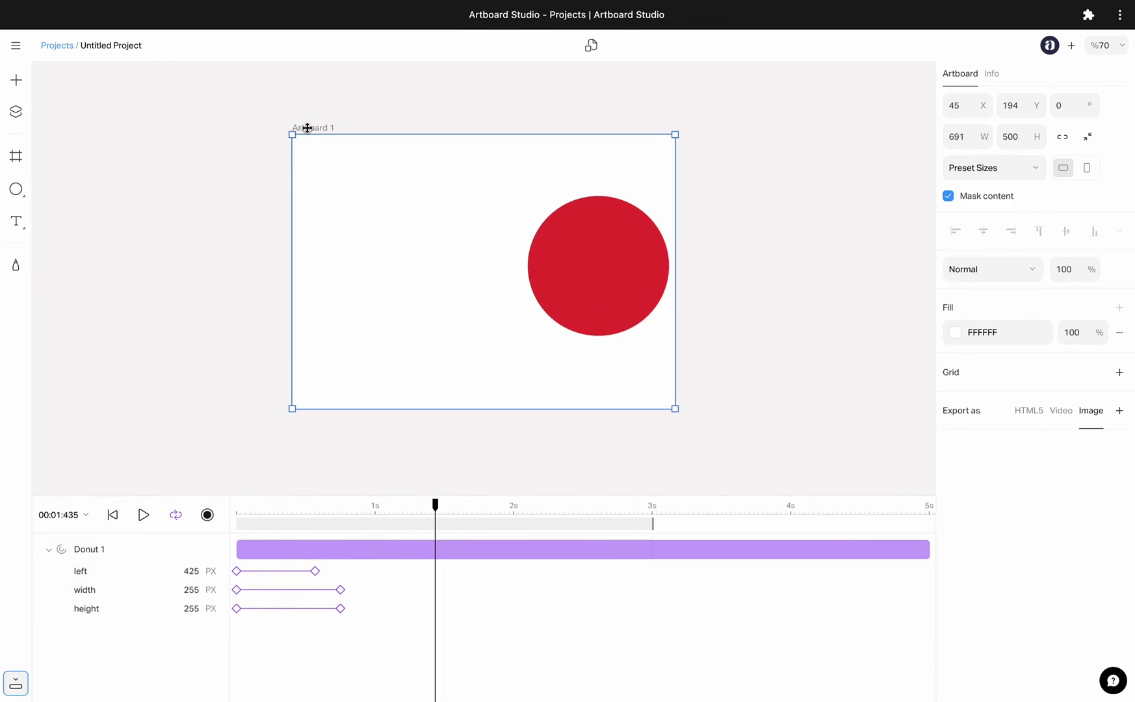
click(1062, 413)
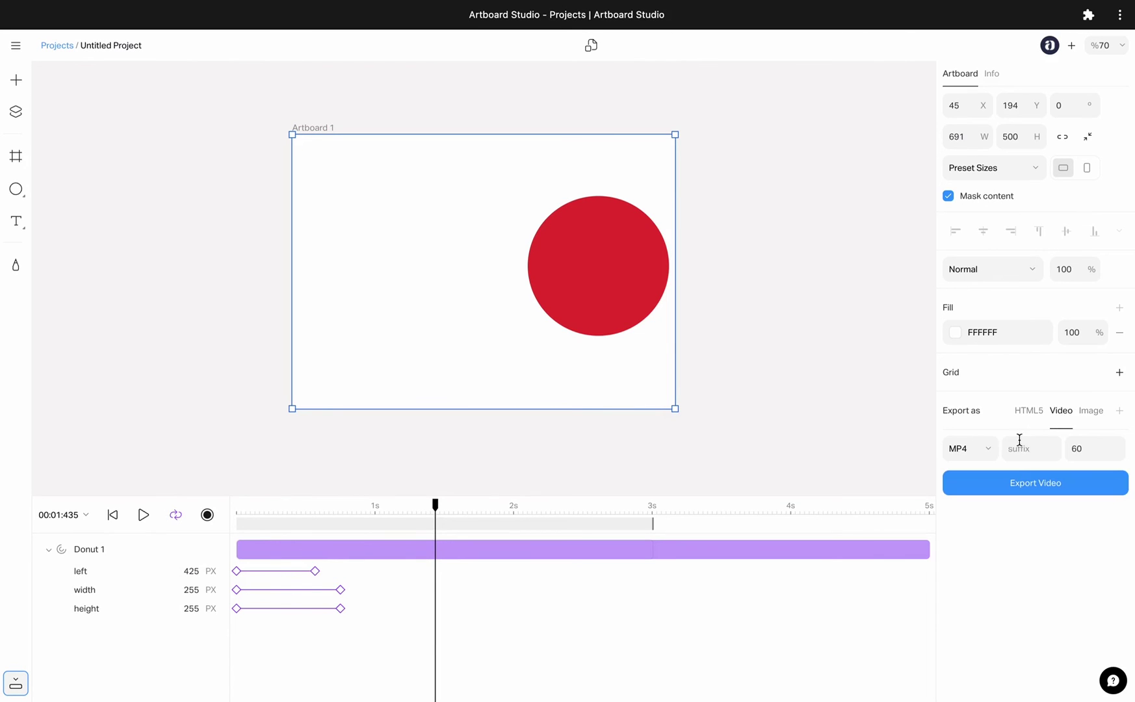
click(983, 449)
click(975, 471)
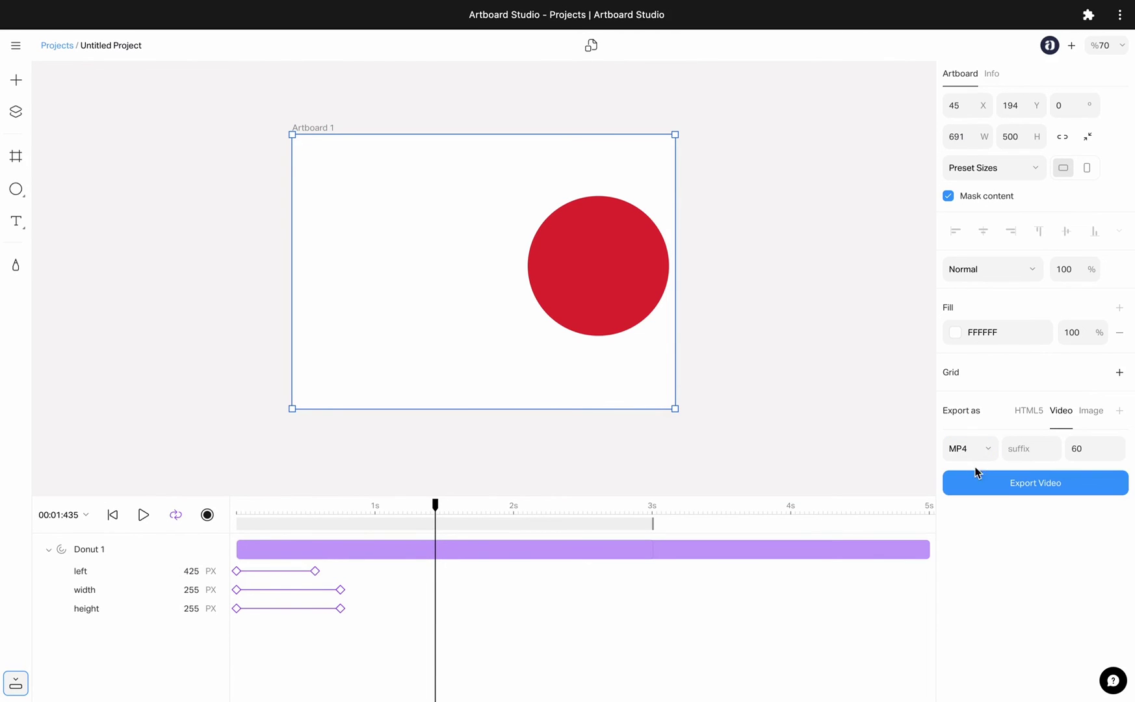
click(1093, 448)
click(1041, 488)
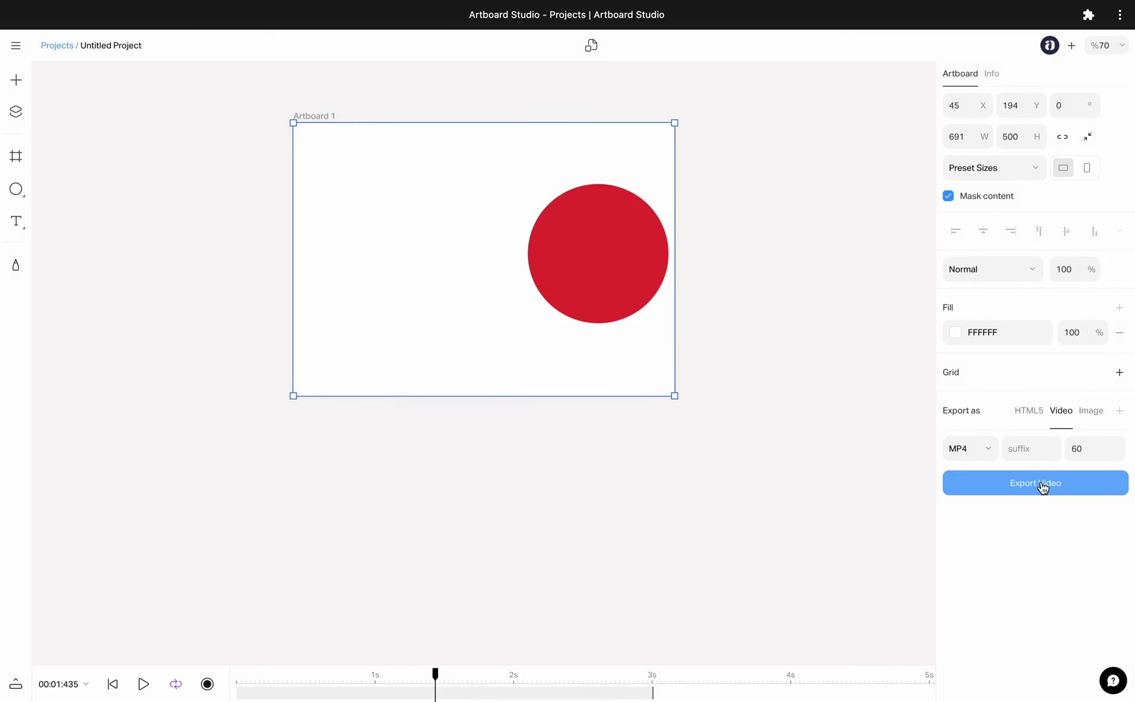
Step: Save the MP4 to downloads, then play the pump cream bottle mockup project's animation
key(Return)
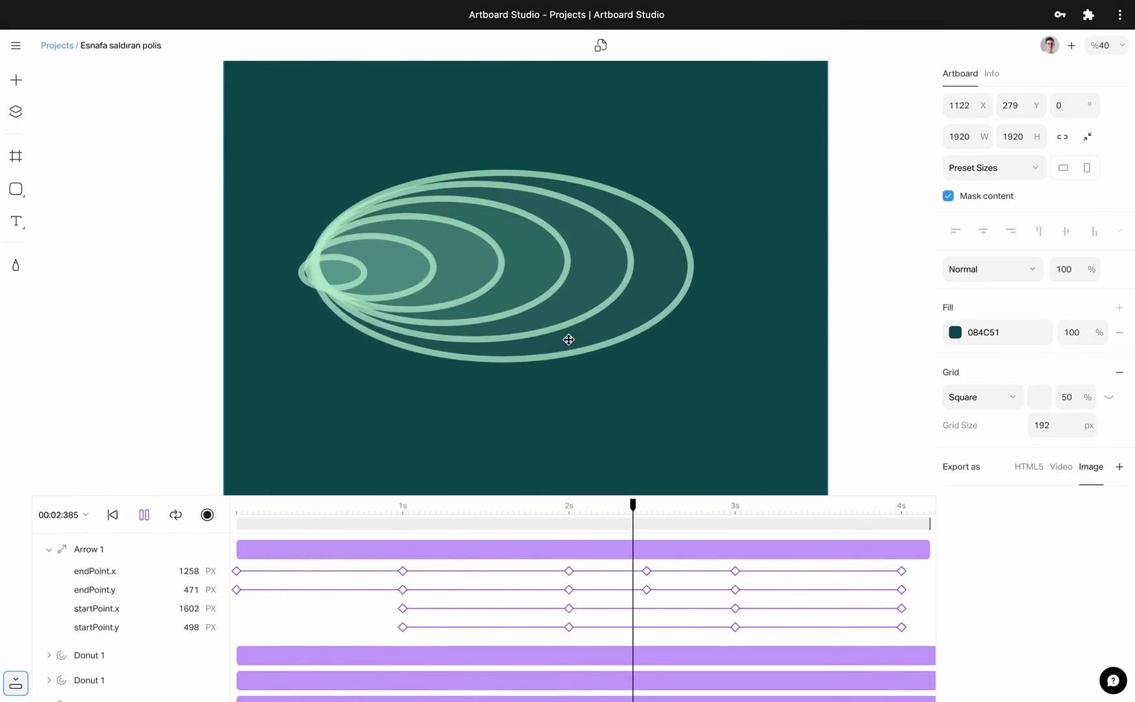
scroll(534, 375, down, 3)
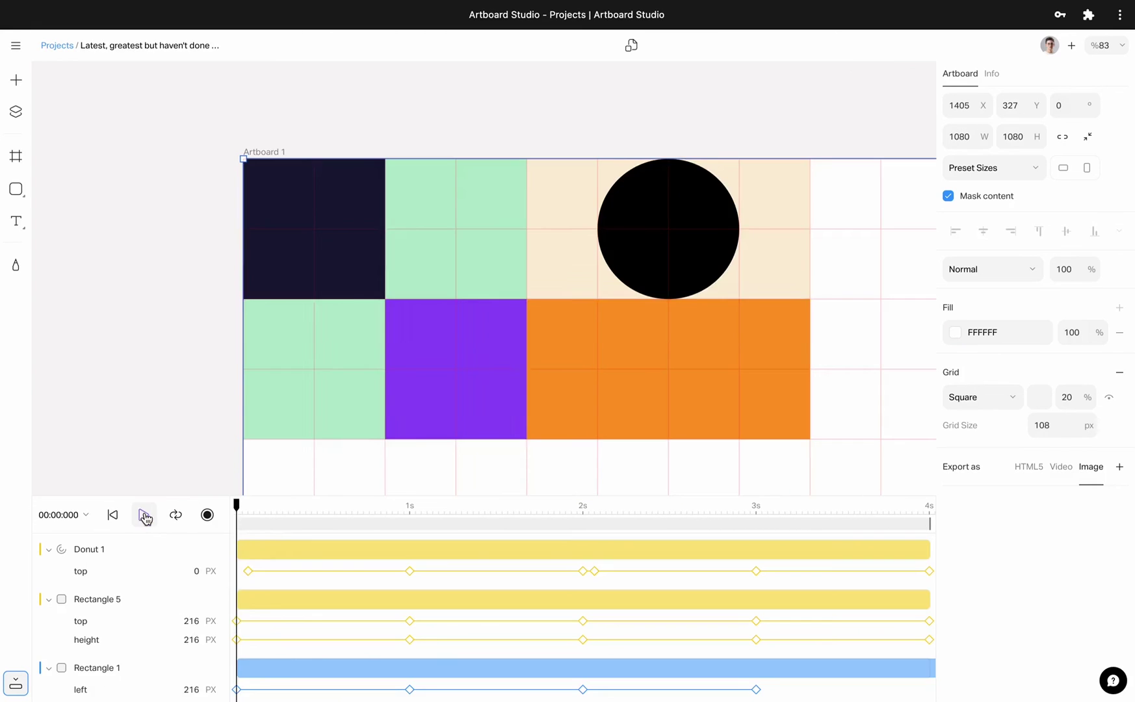
click(144, 515)
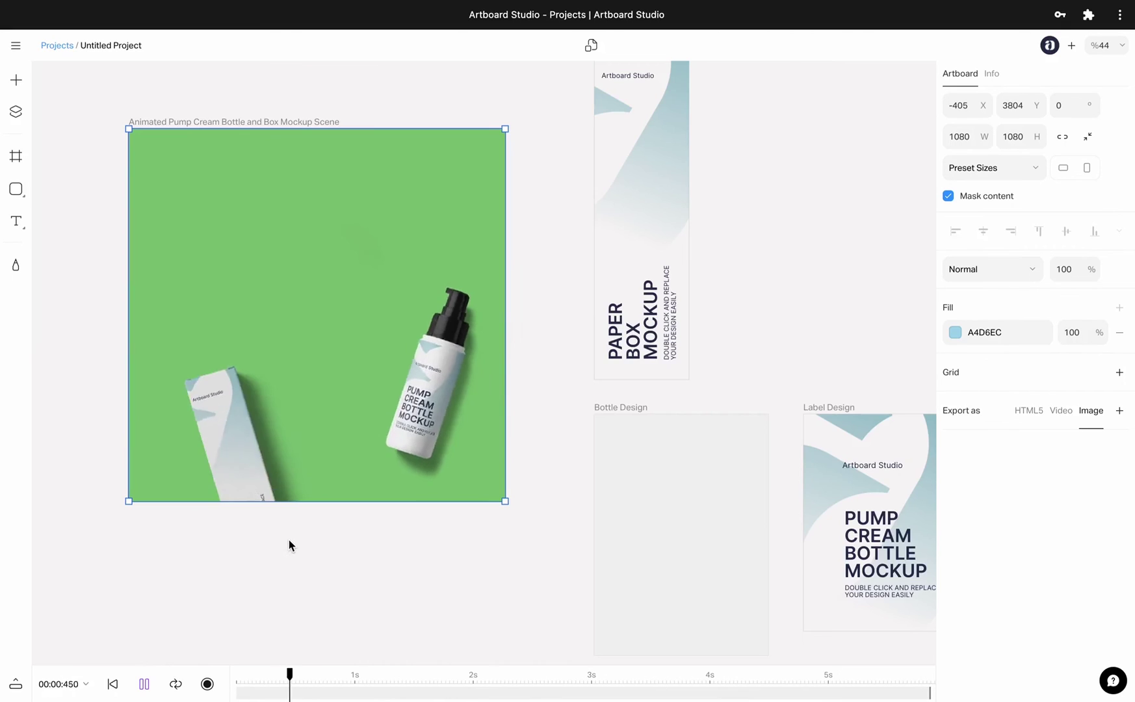
scroll(288, 539, down, 3)
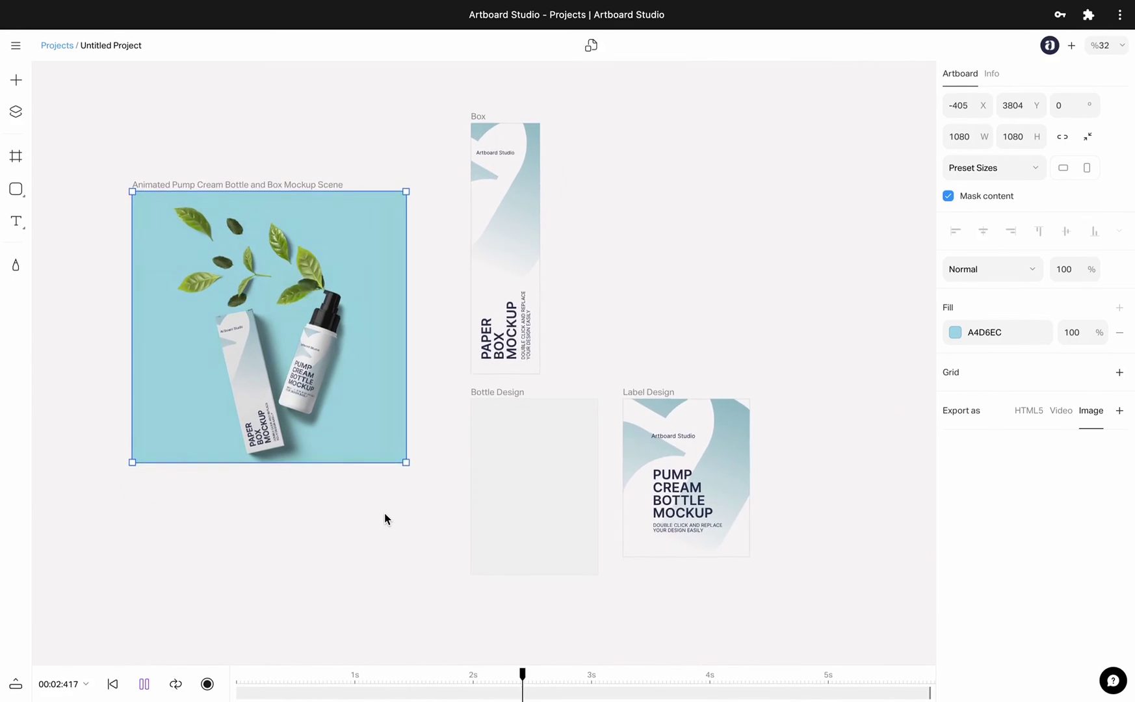